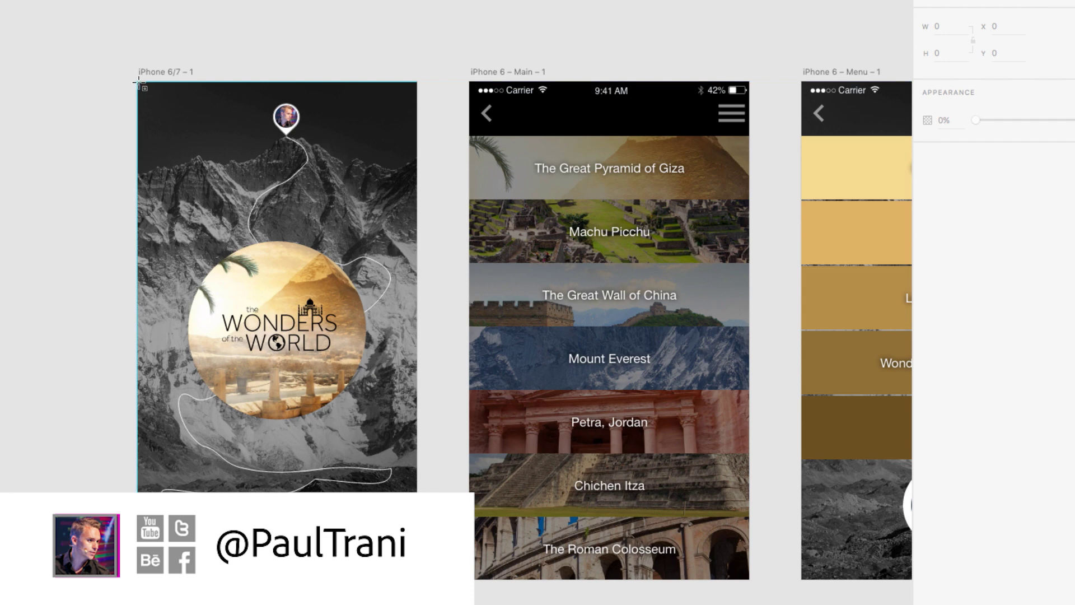
# Draw a borderless rectangle over the first artboard, sampling the menu screen's light yellow as fill
pyautogui.moveTo(138, 81)
pyautogui.mouseDown()
pyautogui.moveTo(348, 480)
pyautogui.moveTo(415, 560)
pyautogui.moveTo(417, 579)
pyautogui.mouseUp()
pyautogui.click(929, 202)
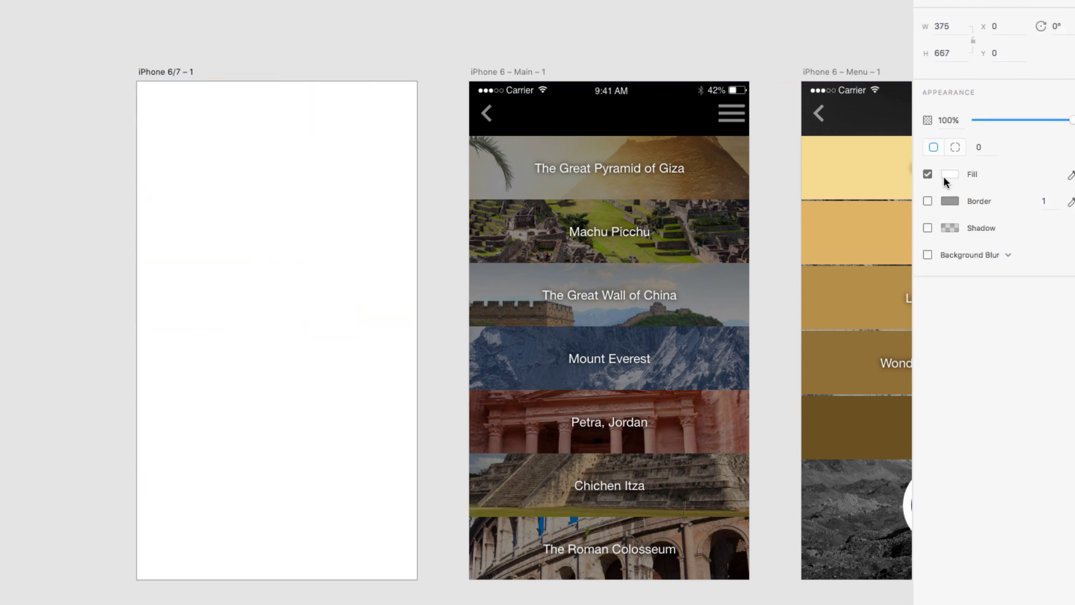
pyautogui.click(1070, 175)
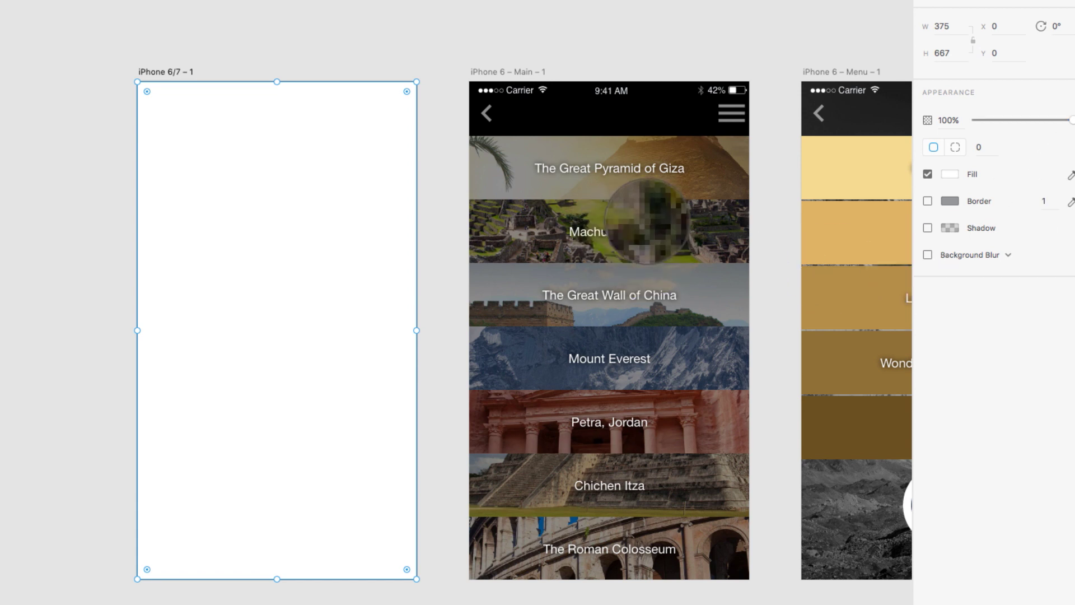
pyautogui.click(854, 169)
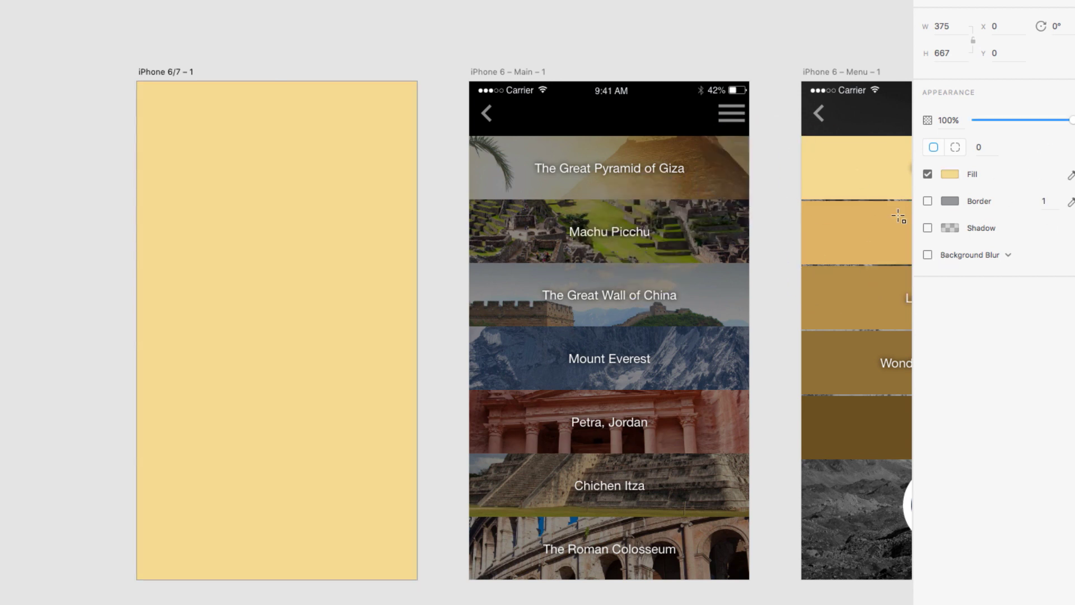
# Try several saved swatches on the rectangle and settle on brown #907037
pyautogui.click(950, 176)
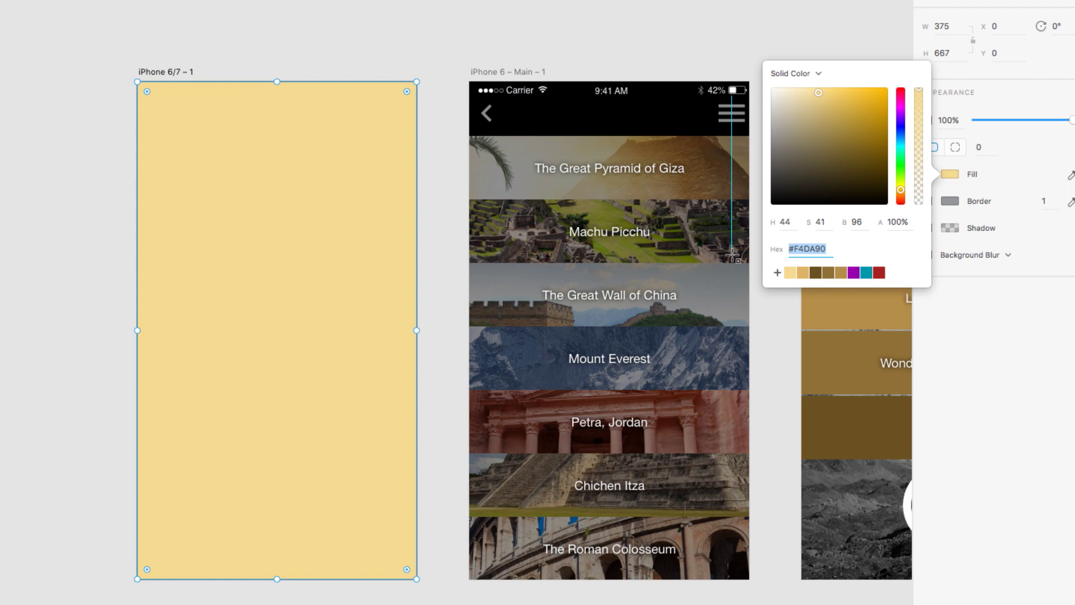
pyautogui.click(803, 273)
pyautogui.click(828, 273)
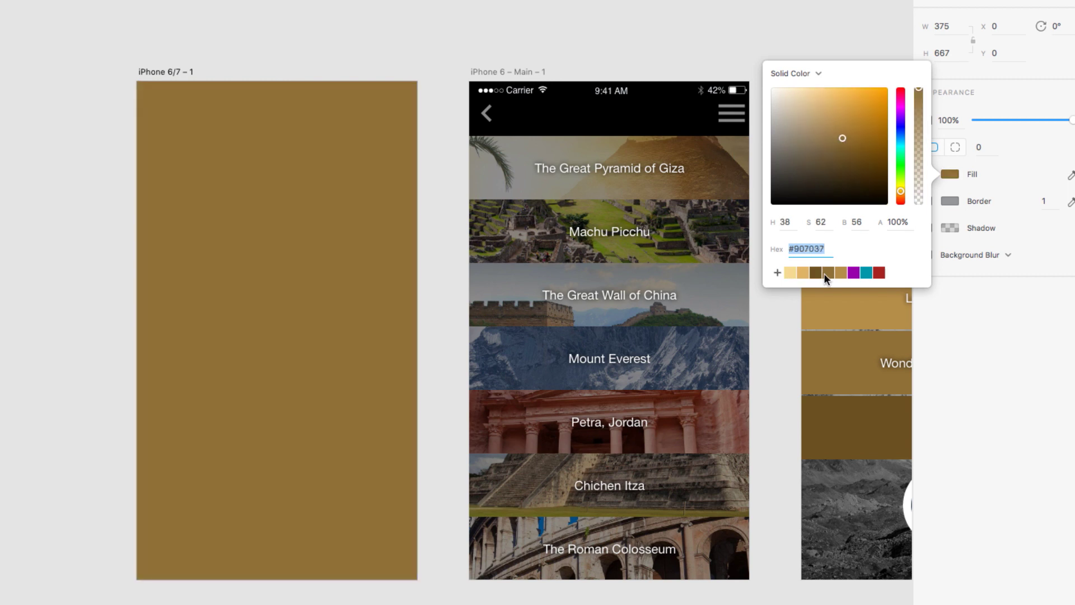
pyautogui.click(854, 272)
pyautogui.click(878, 272)
pyautogui.click(866, 272)
pyautogui.click(853, 273)
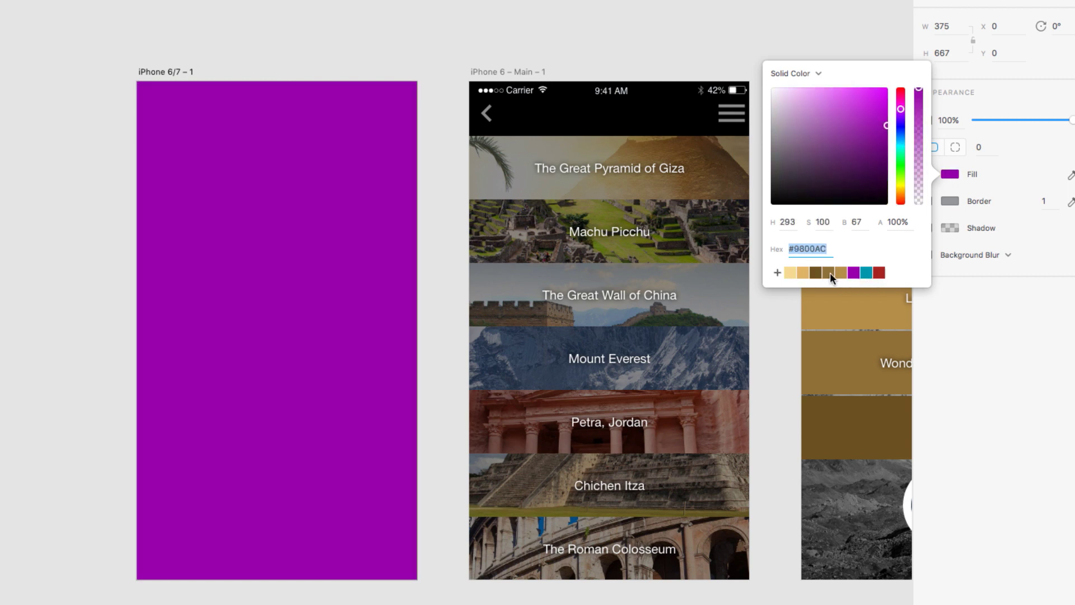
pyautogui.click(828, 273)
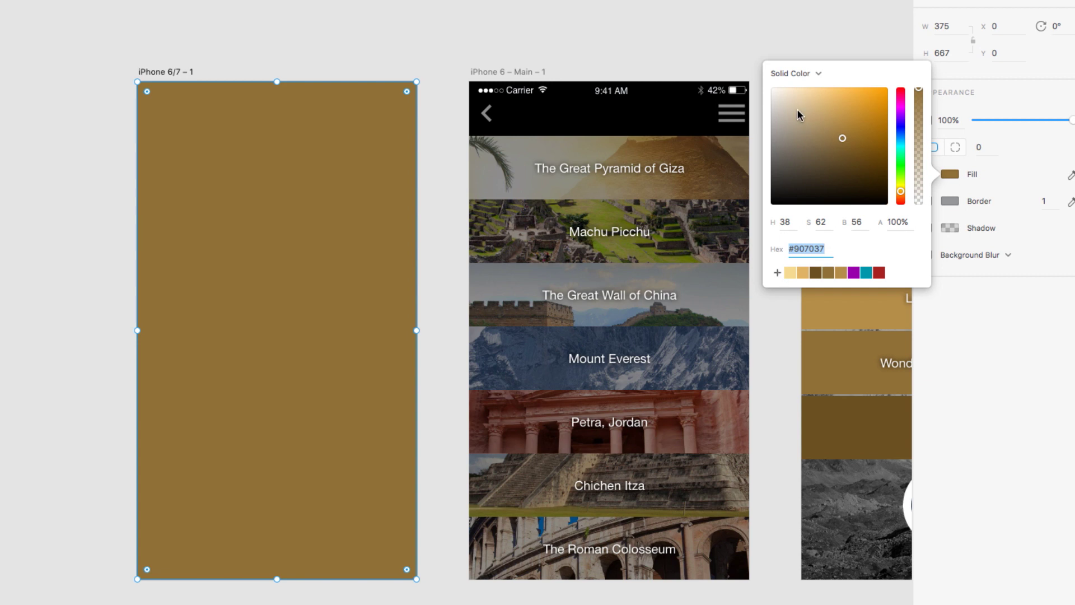
# Make the rectangle fill a gradient from purple #933A93 to blue #006CFF, starting at the top-left corner
pyautogui.click(811, 70)
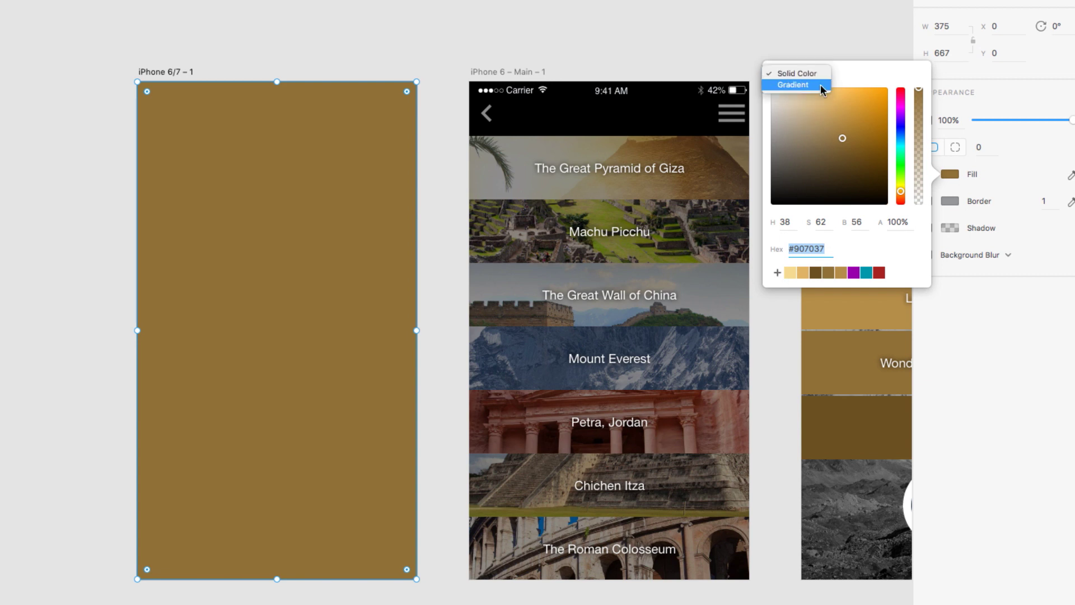
pyautogui.click(821, 84)
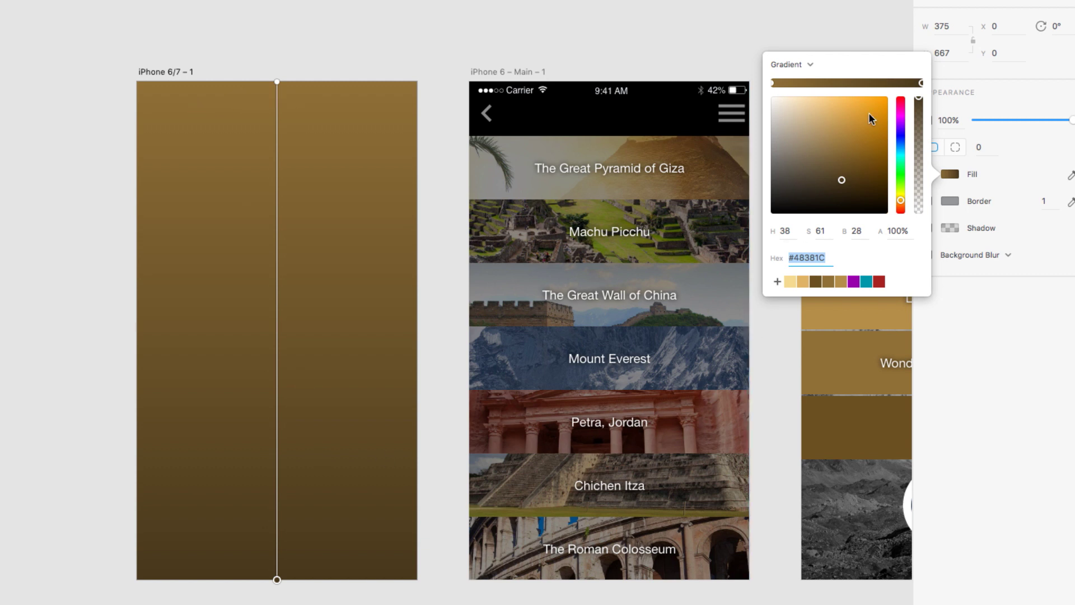
pyautogui.click(773, 83)
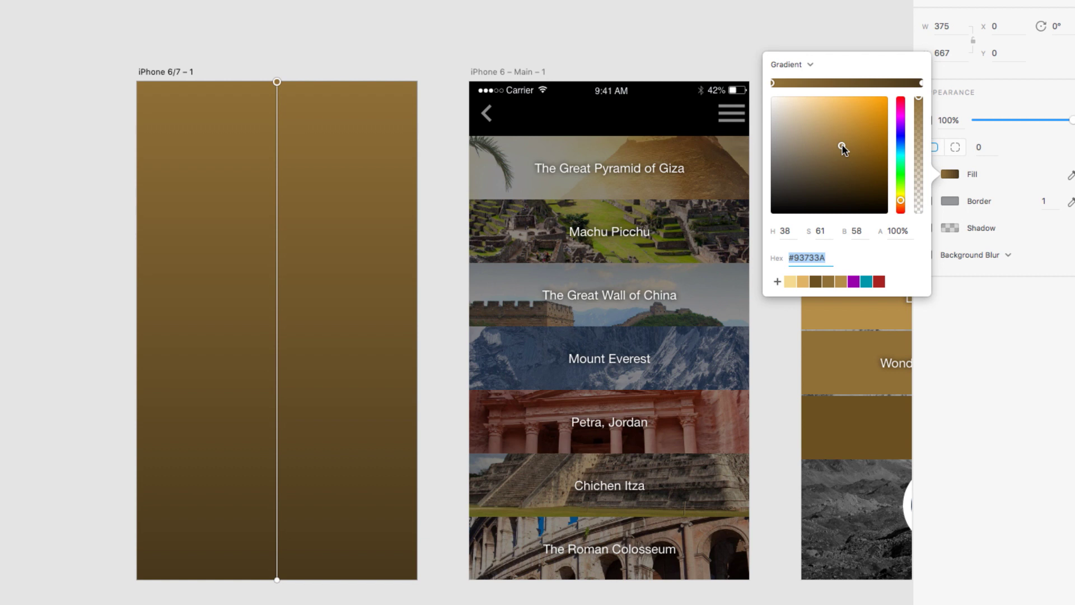
pyautogui.click(901, 116)
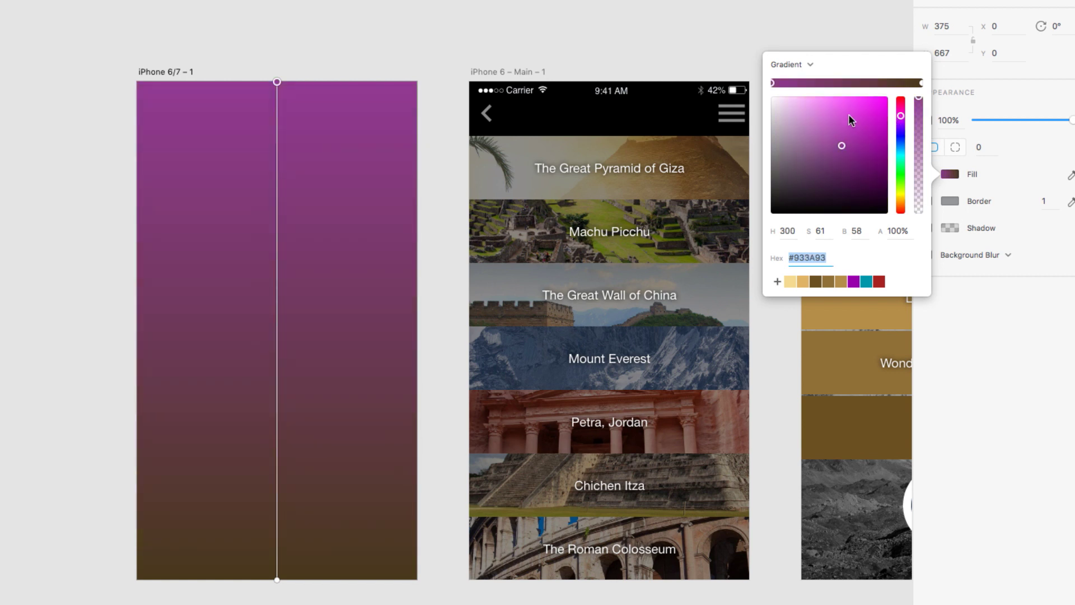
pyautogui.click(919, 82)
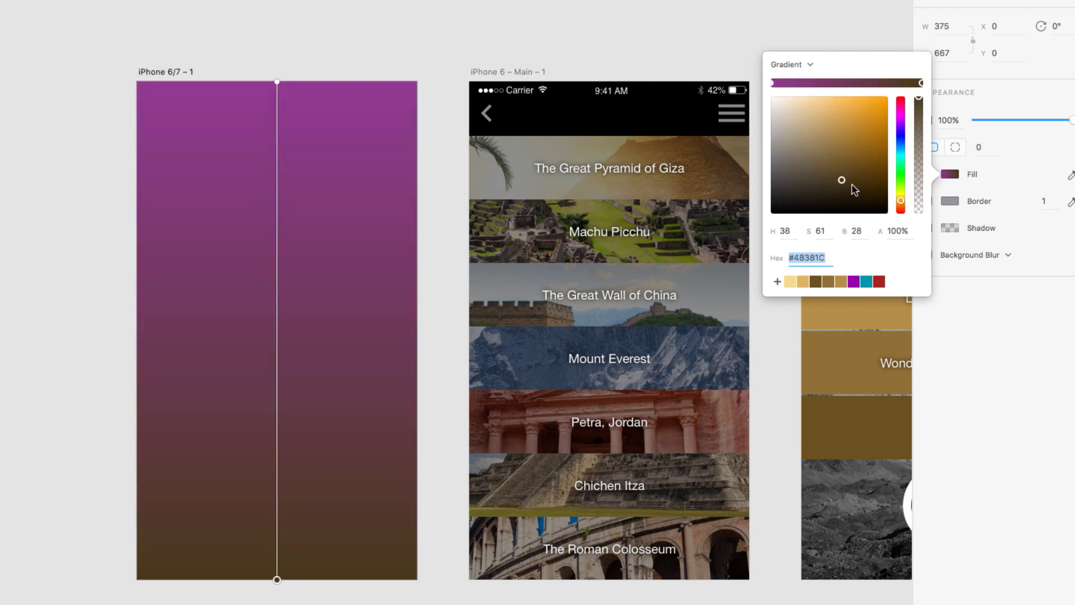
pyautogui.click(902, 143)
pyautogui.moveTo(841, 180); pyautogui.dragTo(903, 92)
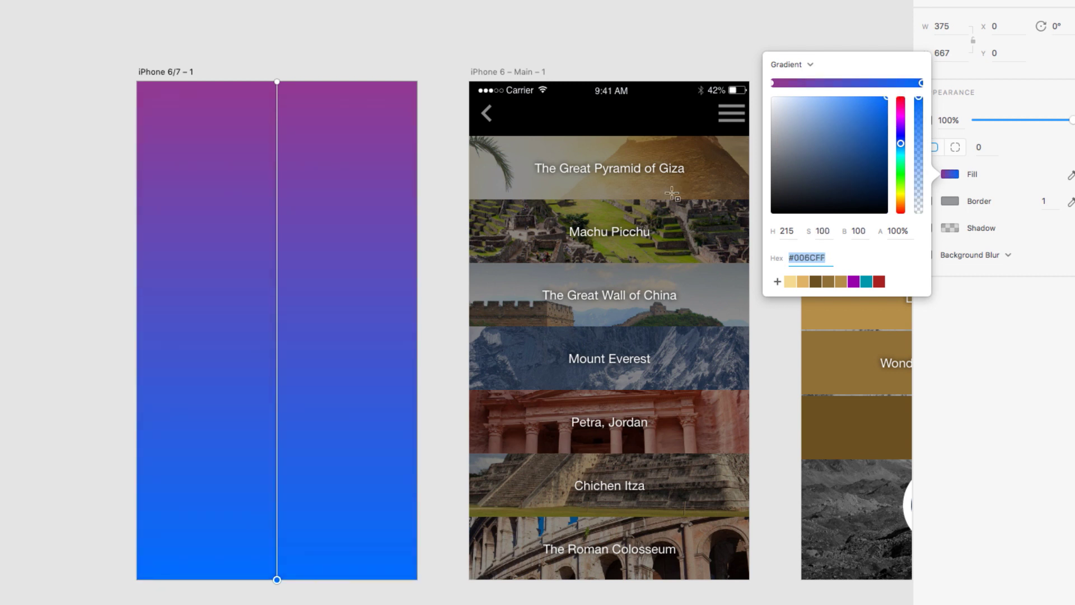
pyautogui.moveTo(277, 82); pyautogui.dragTo(146, 89)
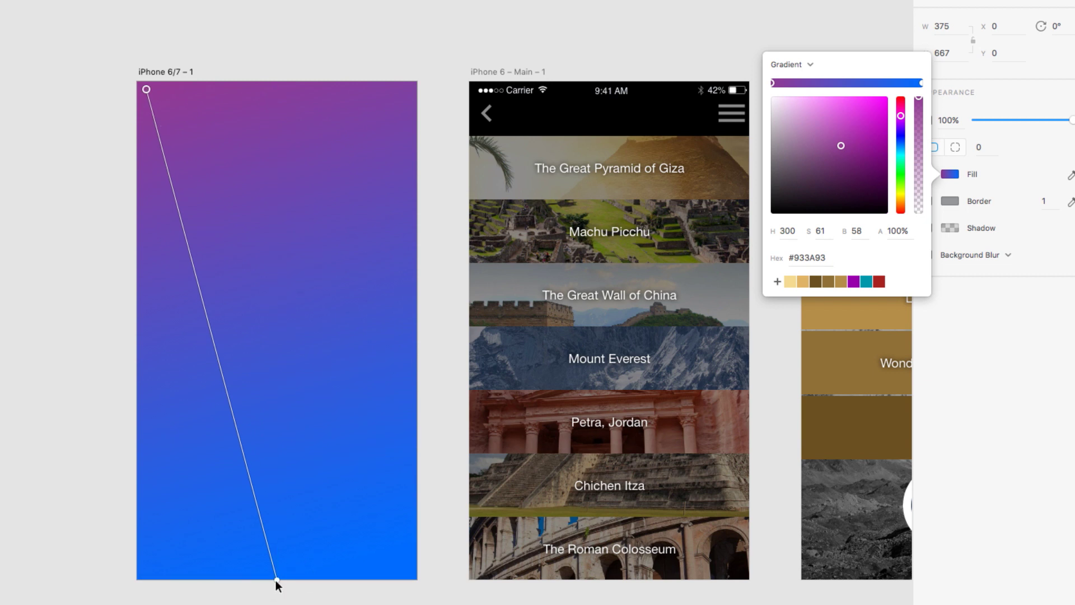
# Stretch the gradient end to the bottom-right corner, adding three extra colour stops along it
pyautogui.moveTo(277, 579); pyautogui.dragTo(404, 573)
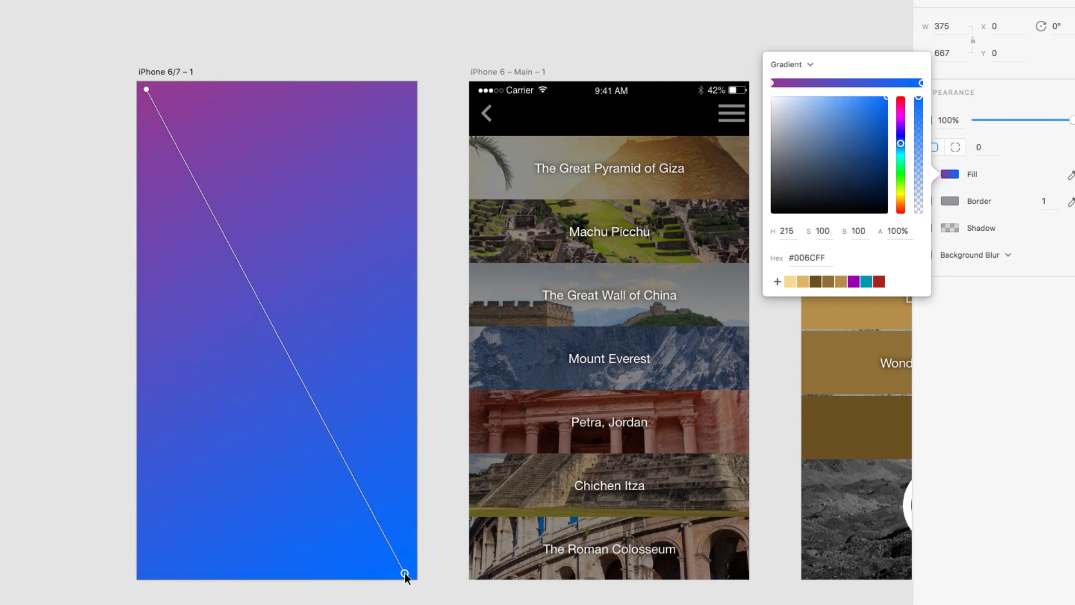
pyautogui.click(363, 494)
pyautogui.click(286, 350)
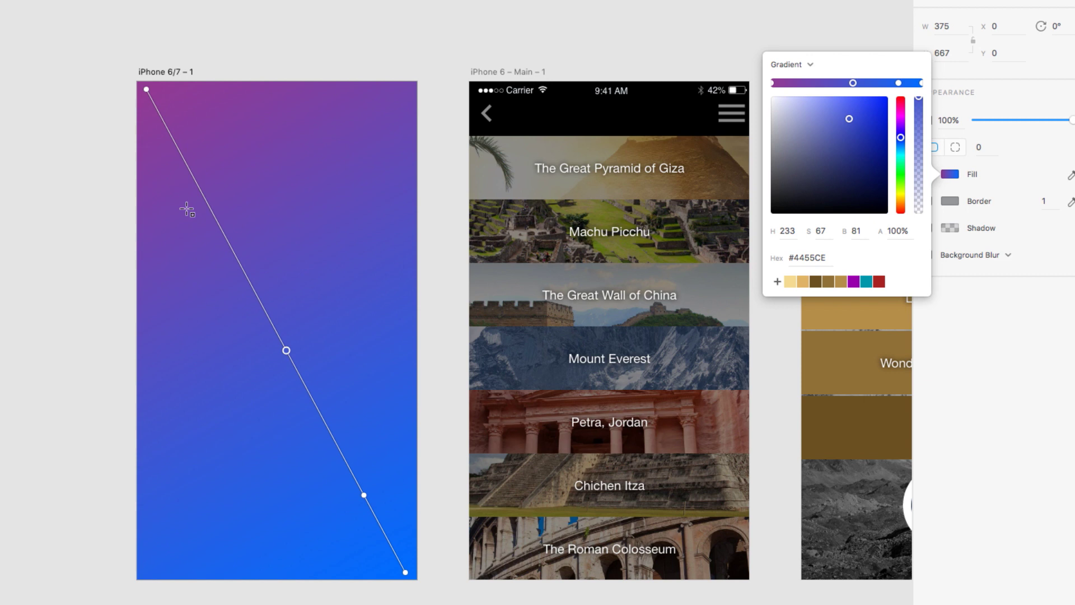
pyautogui.click(202, 200)
# Delete the three extra colour stops, leaving only the purple and blue ends
pyautogui.click(286, 350)
pyautogui.moveTo(286, 351); pyautogui.dragTo(279, 337)
pyautogui.press('Delete')
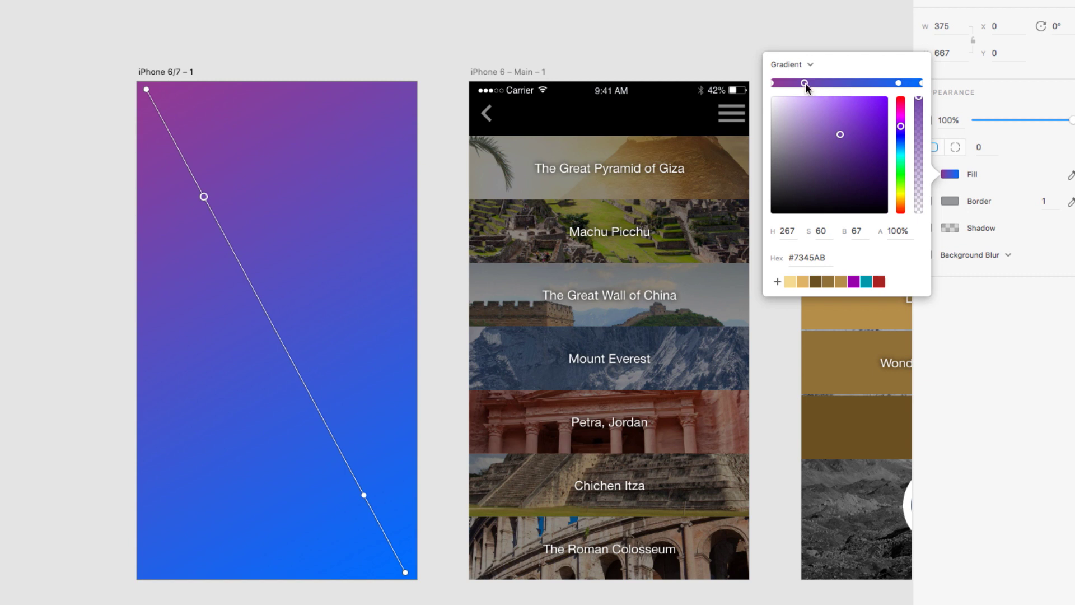
pyautogui.press('Delete')
pyautogui.click(898, 83)
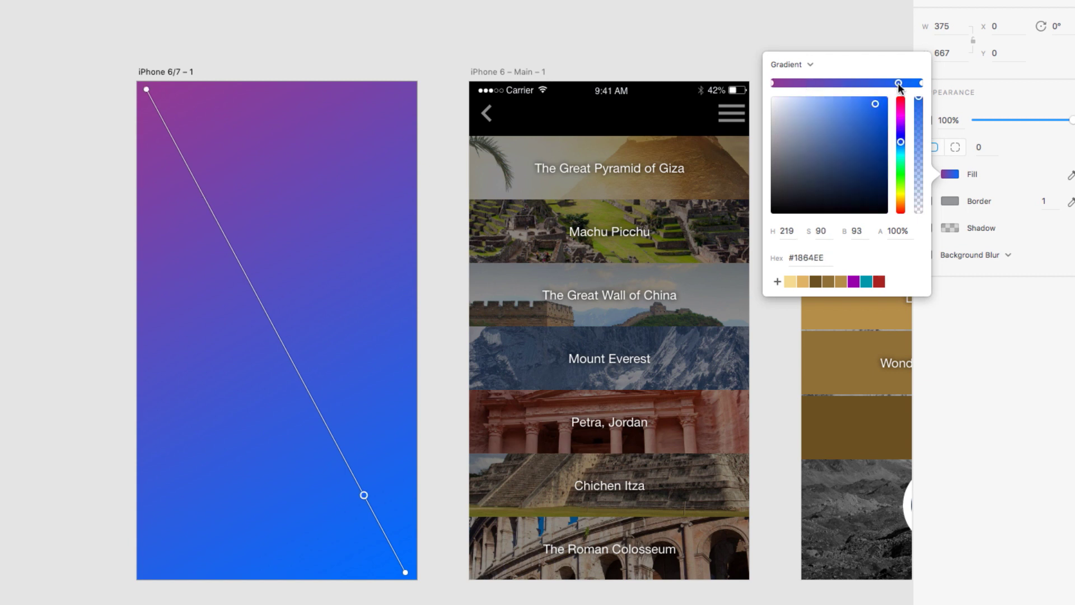
pyautogui.press('Delete')
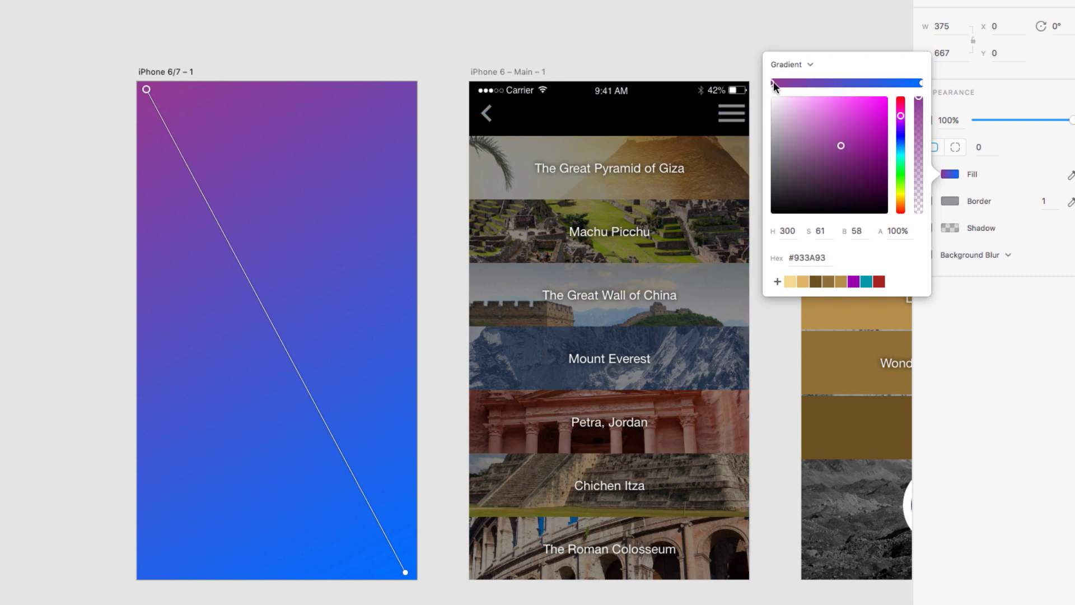
# Move the gradient start inward and lower purple to 36% and blue to 53% opacity
pyautogui.moveTo(146, 89); pyautogui.dragTo(196, 172)
pyautogui.moveTo(918, 139); pyautogui.dragTo(922, 185)
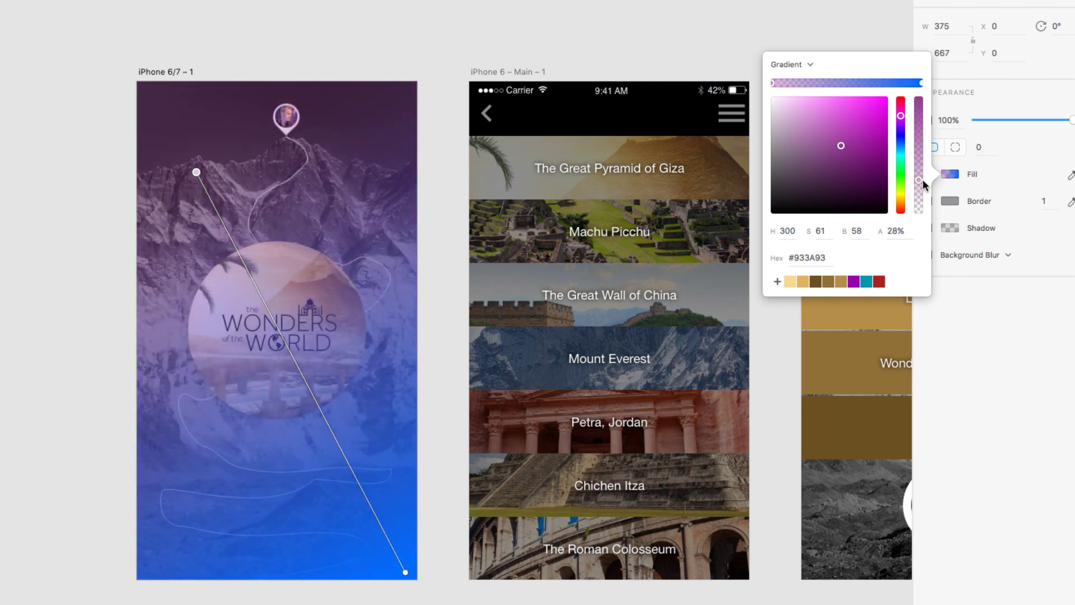
pyautogui.click(919, 84)
pyautogui.moveTo(921, 105); pyautogui.dragTo(922, 157)
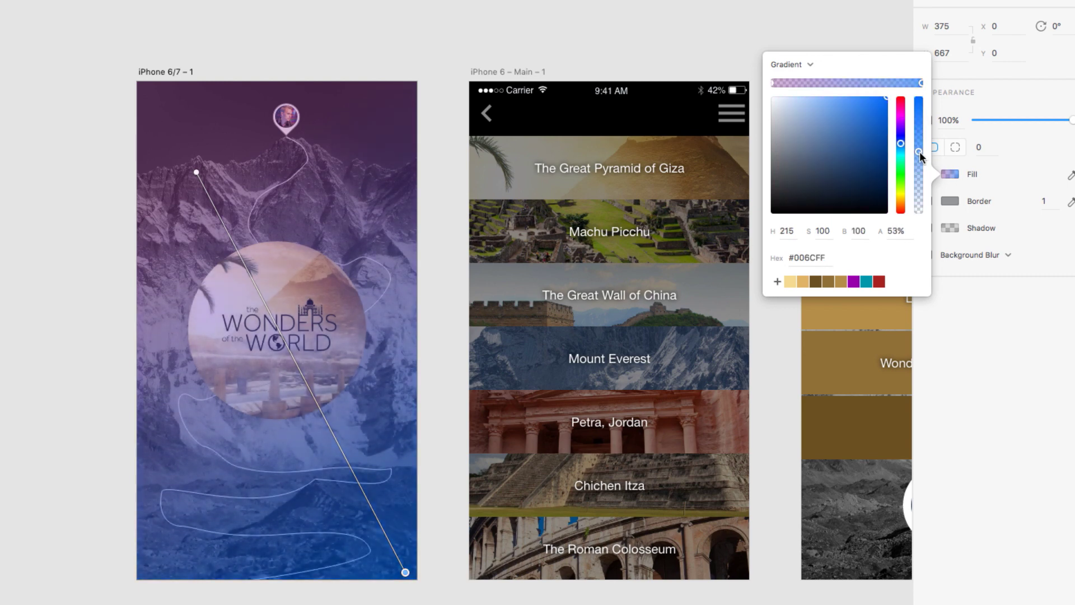
pyautogui.press('Escape')
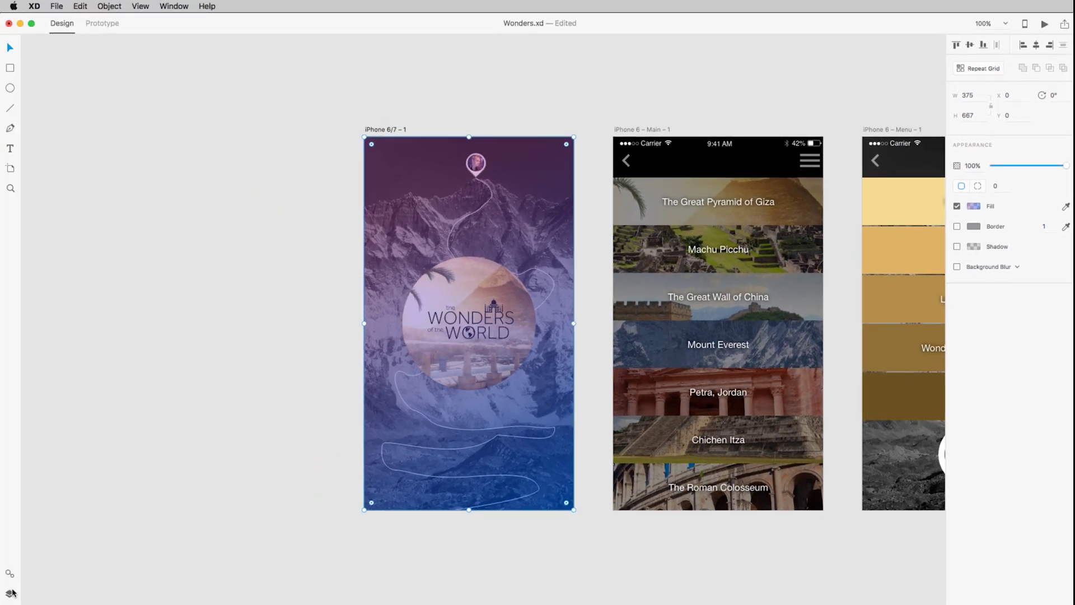
# In the Layers panel, move Rectangle 19 between Group 9 and Path 593
pyautogui.click(10, 595)
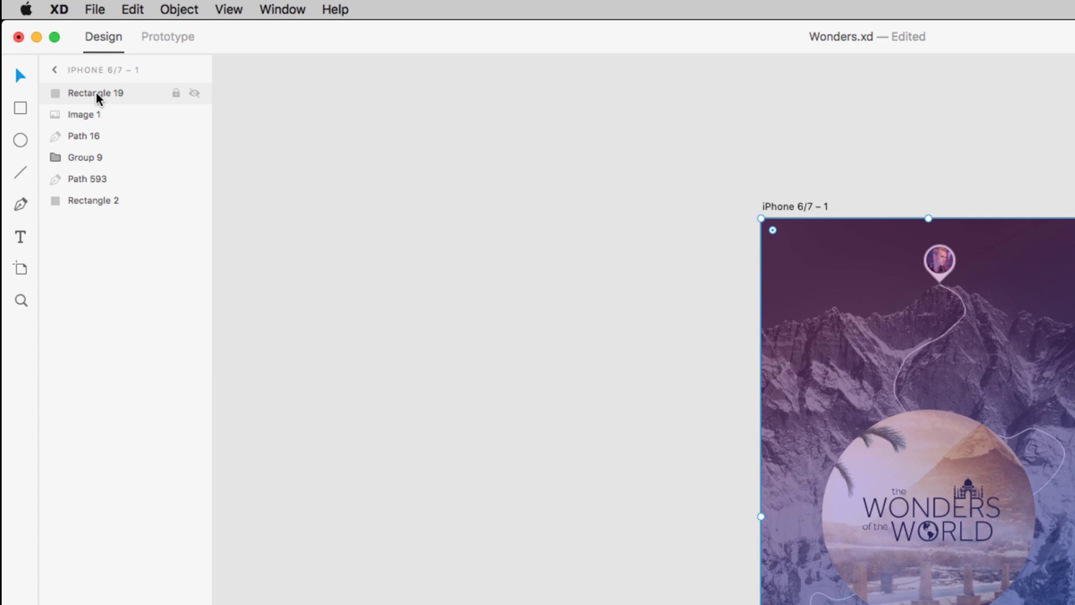
pyautogui.moveTo(95, 96); pyautogui.dragTo(159, 181)
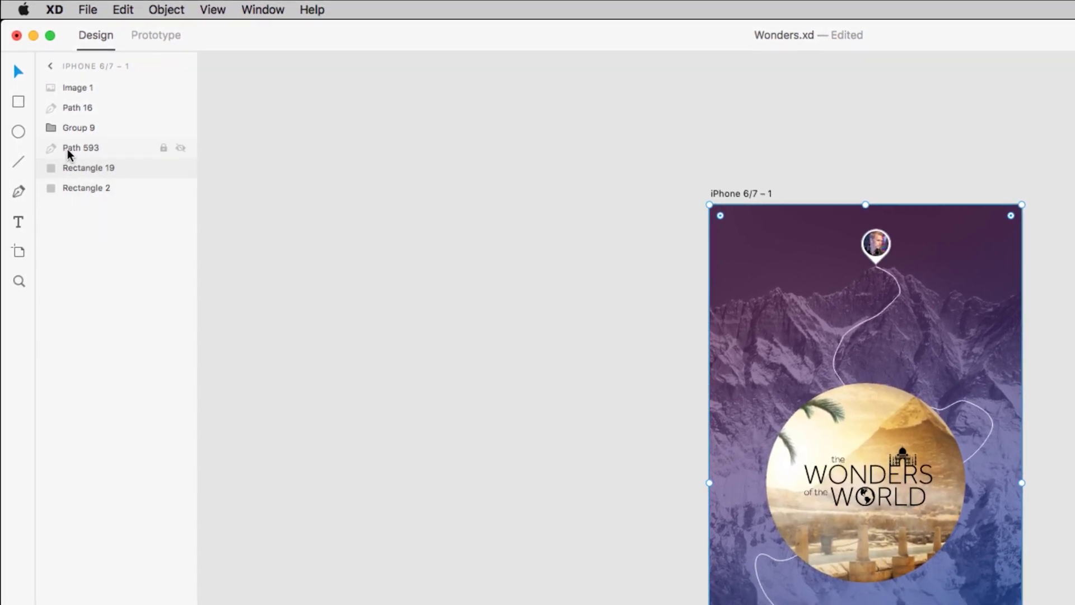
pyautogui.moveTo(79, 173); pyautogui.dragTo(101, 141)
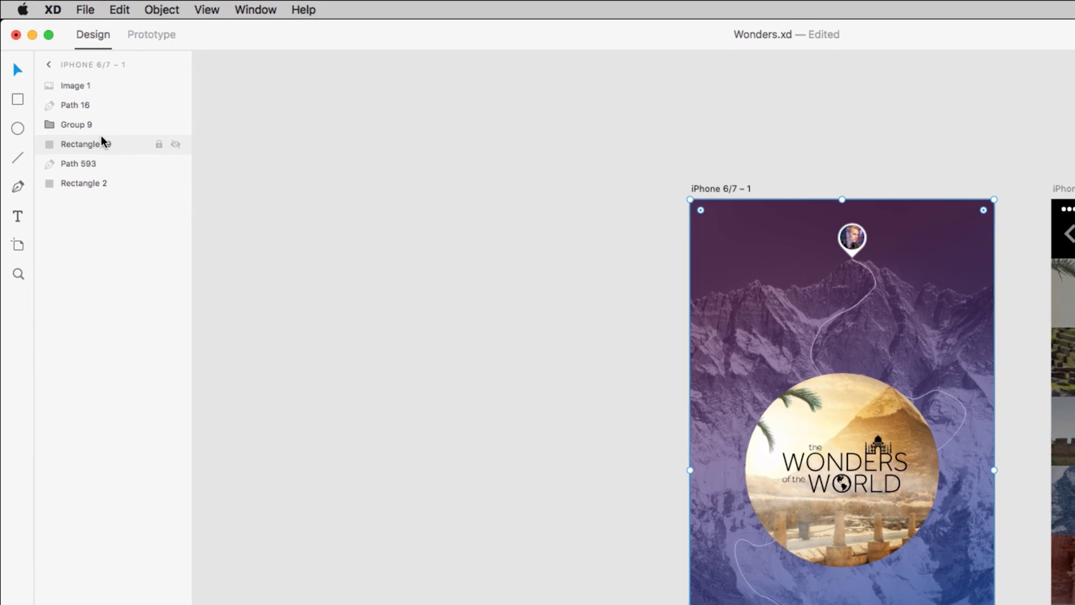
# Group the three background layers and name the group 'bkgd'
pyautogui.rightClick(94, 177)
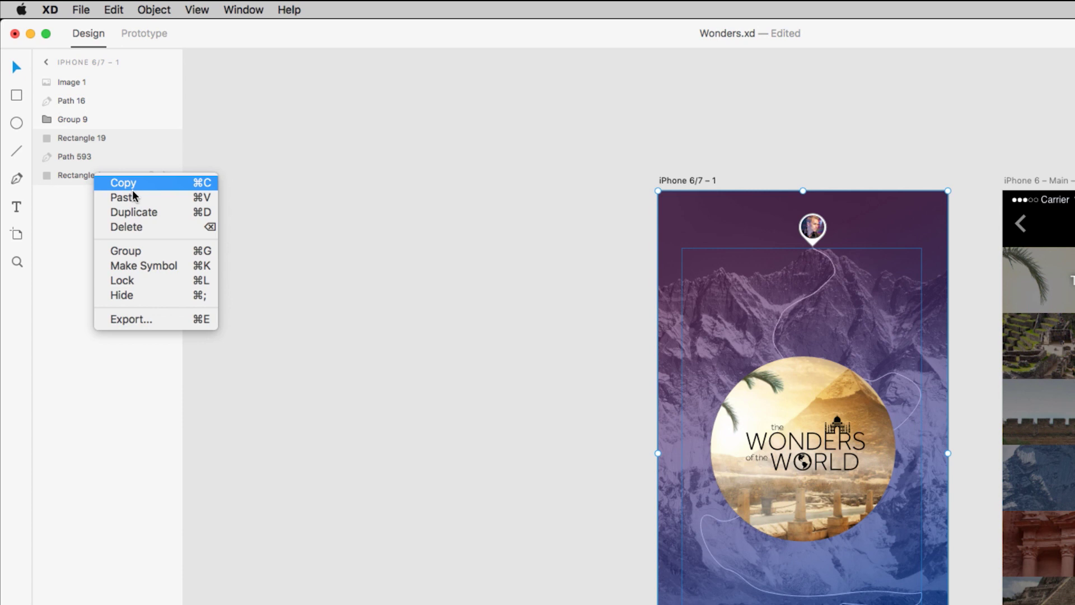
pyautogui.click(148, 250)
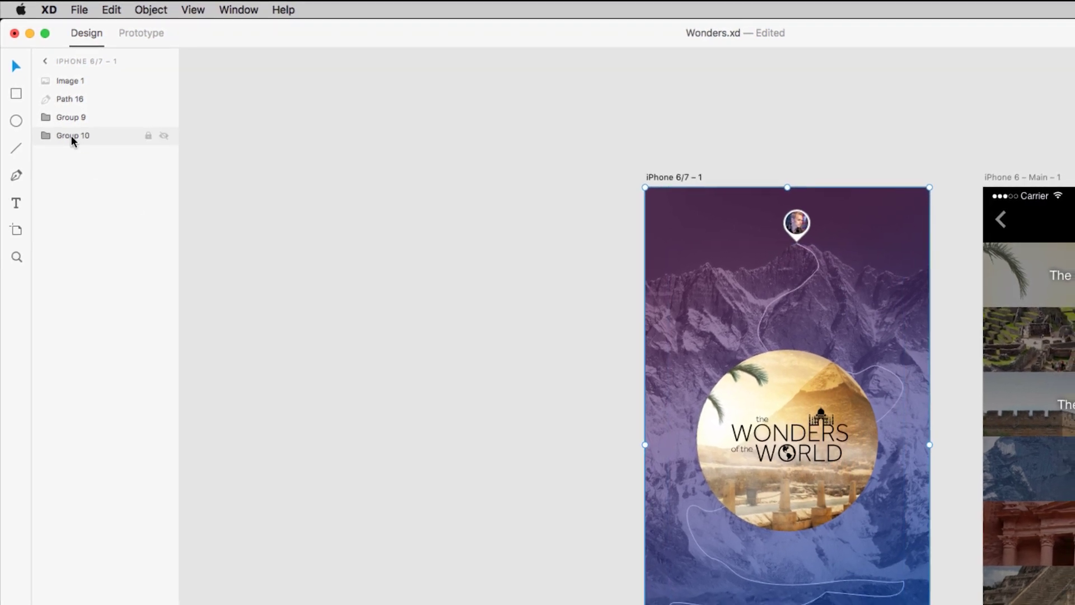
pyautogui.doubleClick(72, 136)
pyautogui.write('bkgd')
pyautogui.press('Return')
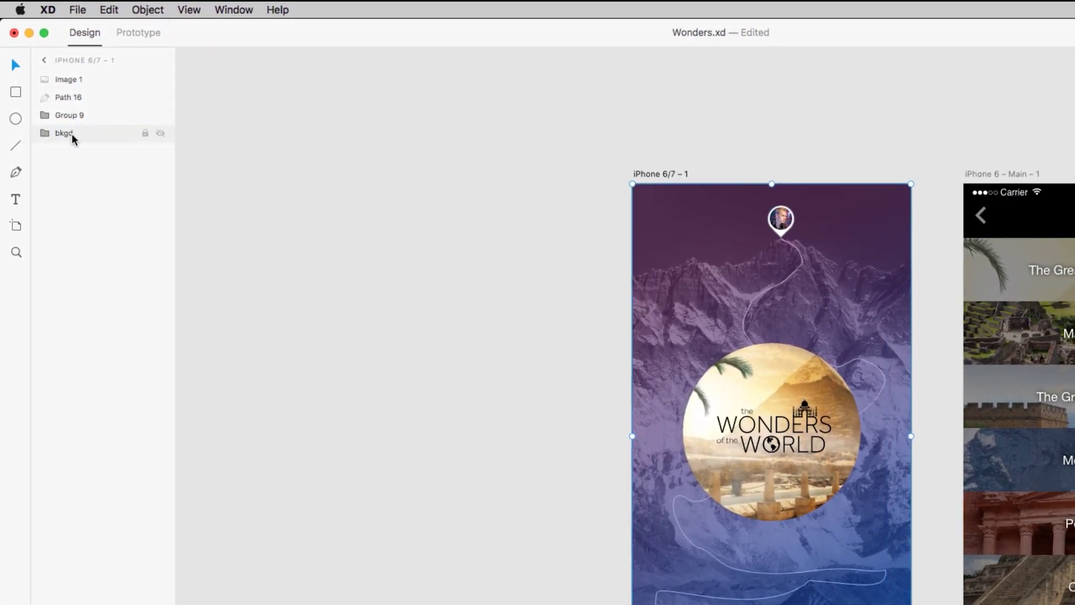
# Group Path 16 and Image 1 with Cmd+G and name the group 'profile pic'
pyautogui.click(66, 98)
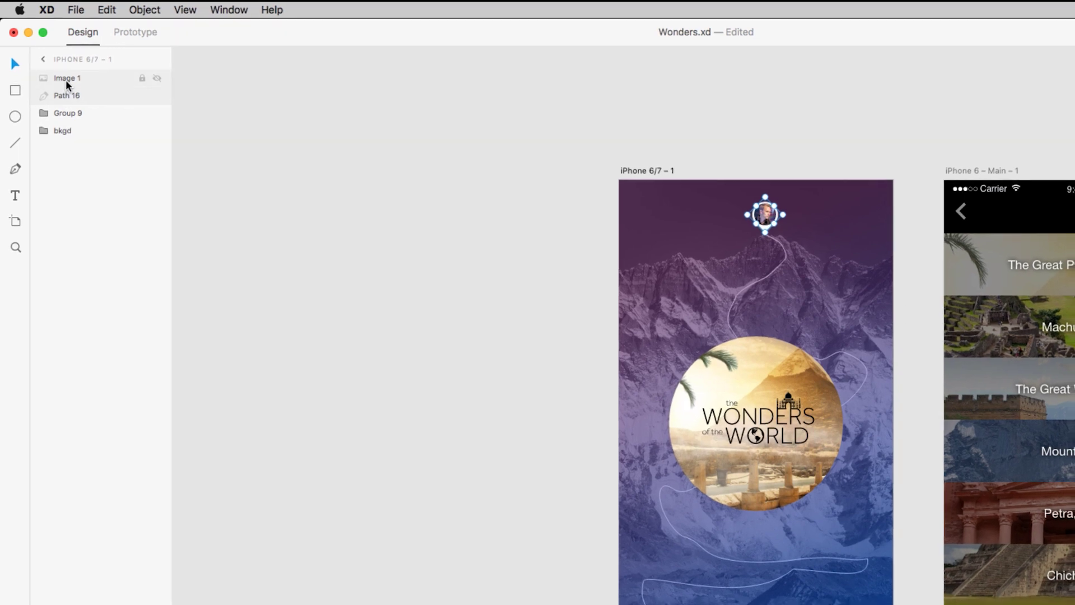
pyautogui.keyDown('shift'); pyautogui.click(66, 80); pyautogui.keyUp('shift')
pyautogui.rightClick(65, 78)
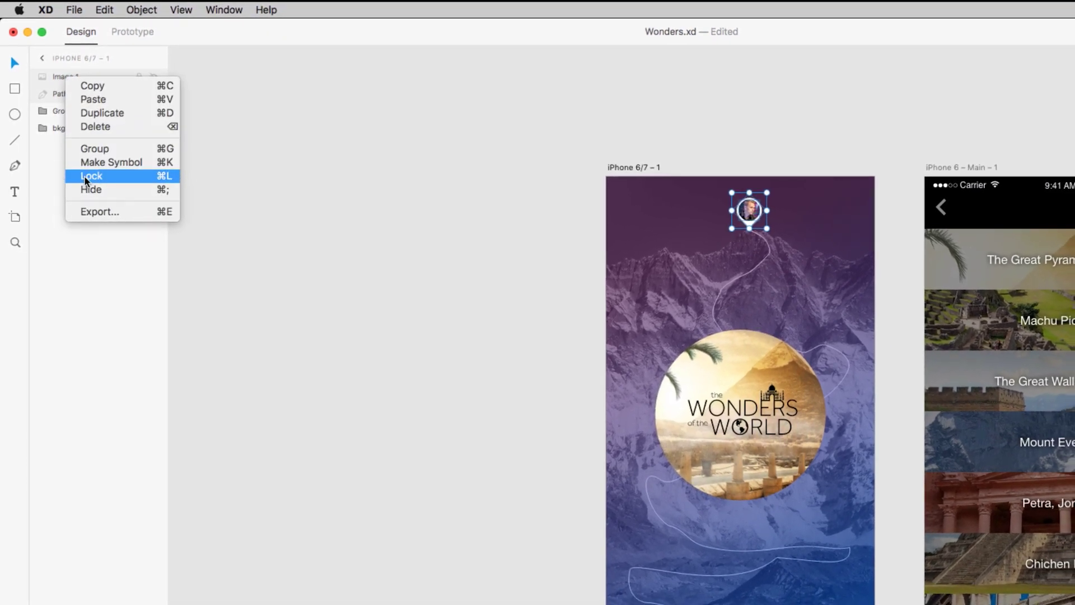
pyautogui.press('super+g')
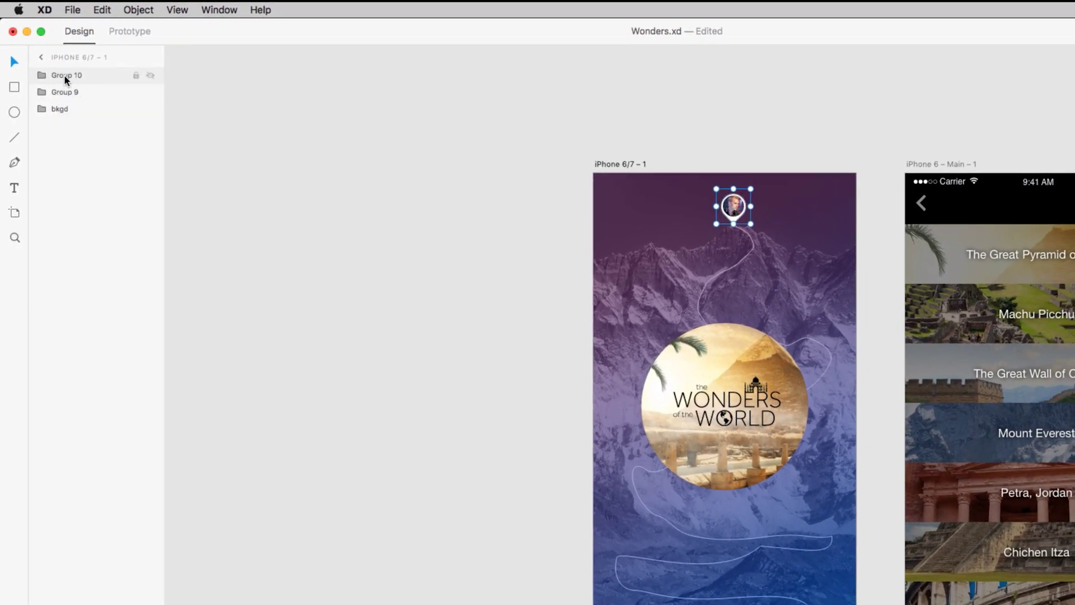
pyautogui.doubleClick(64, 75)
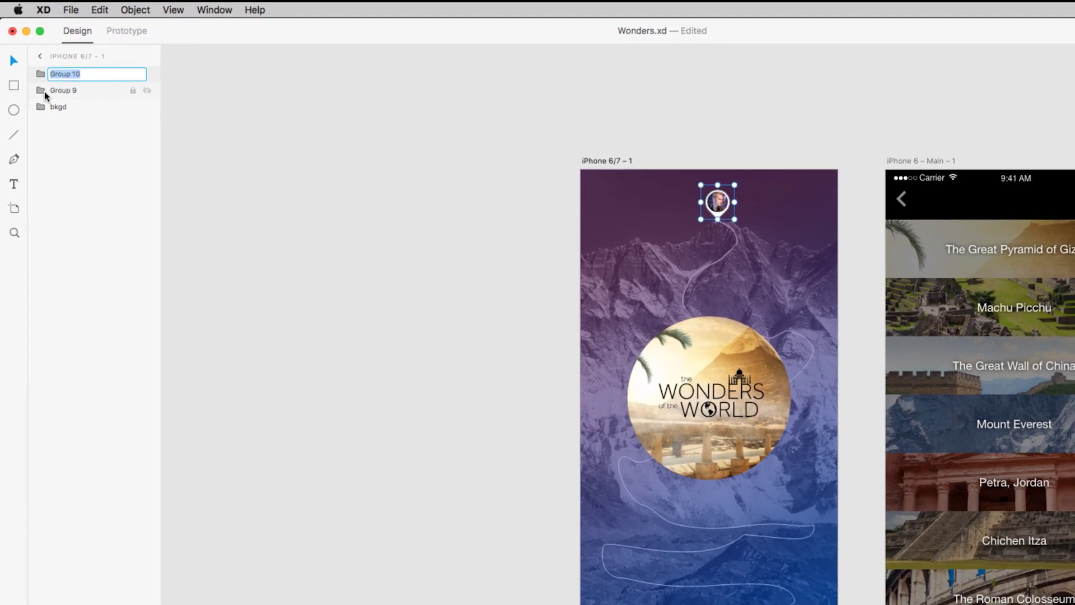
pyautogui.write('profile')
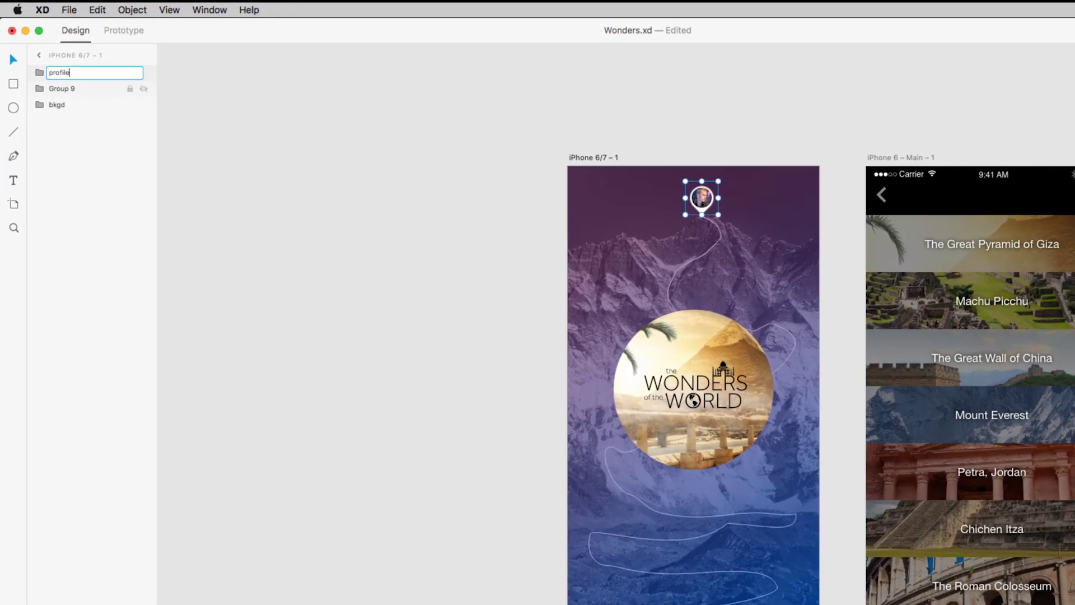
pyautogui.write(' pic')
pyautogui.press('Return')
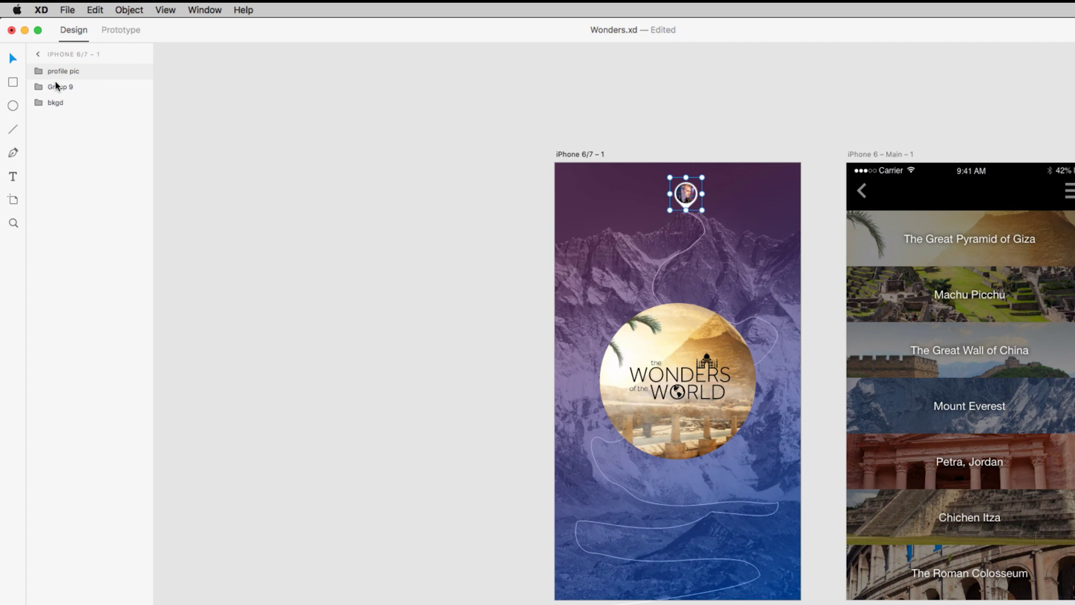
# Rename Group 9 to 'title art' and deselect everything
pyautogui.doubleClick(60, 87)
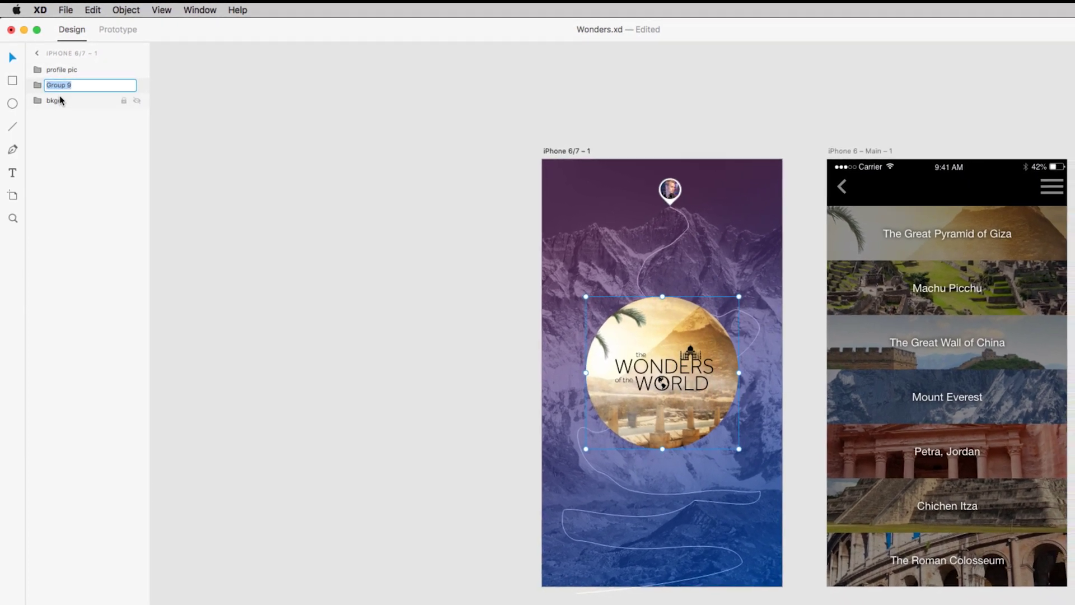
pyautogui.write('title art')
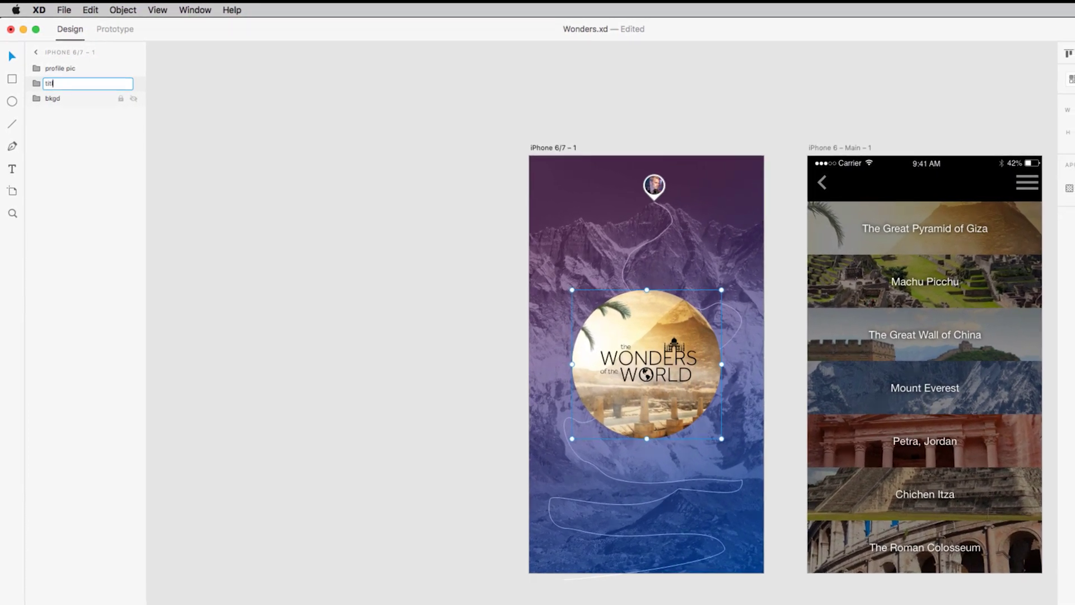
pyautogui.press('Return')
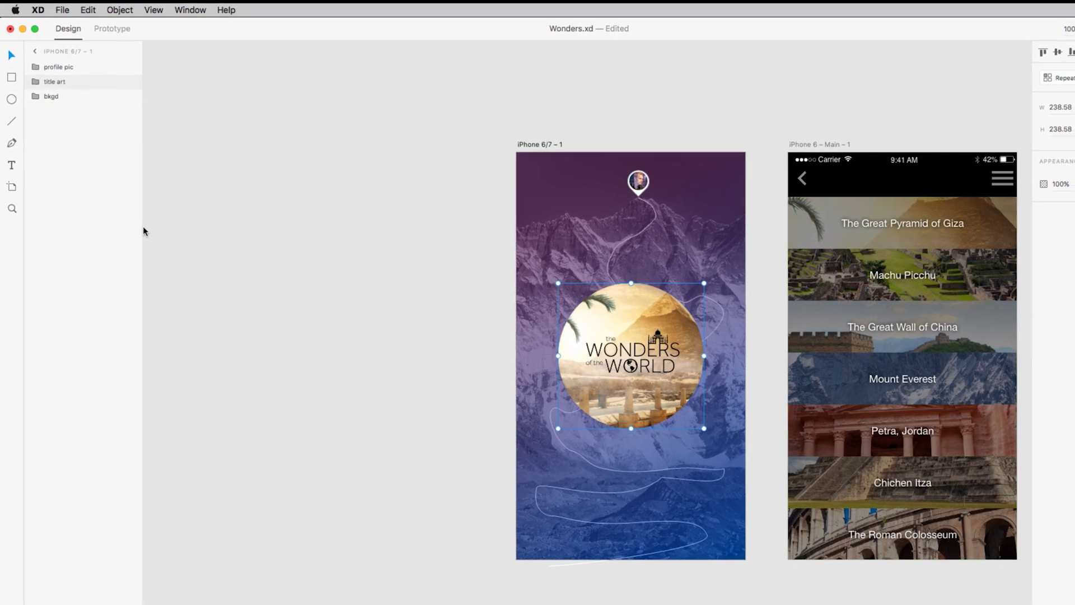
pyautogui.click(35, 67)
pyautogui.click(178, 213)
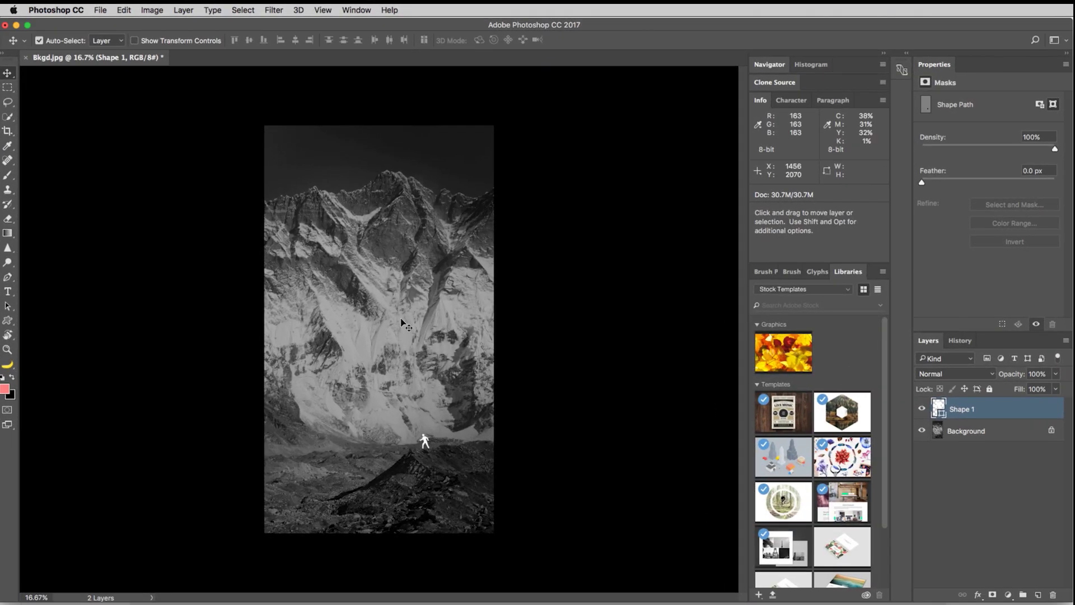
# Zoom Bkgd.jpg to 25% and select the hiker's path on the Shape 1 layer
pyautogui.press('super+plus')
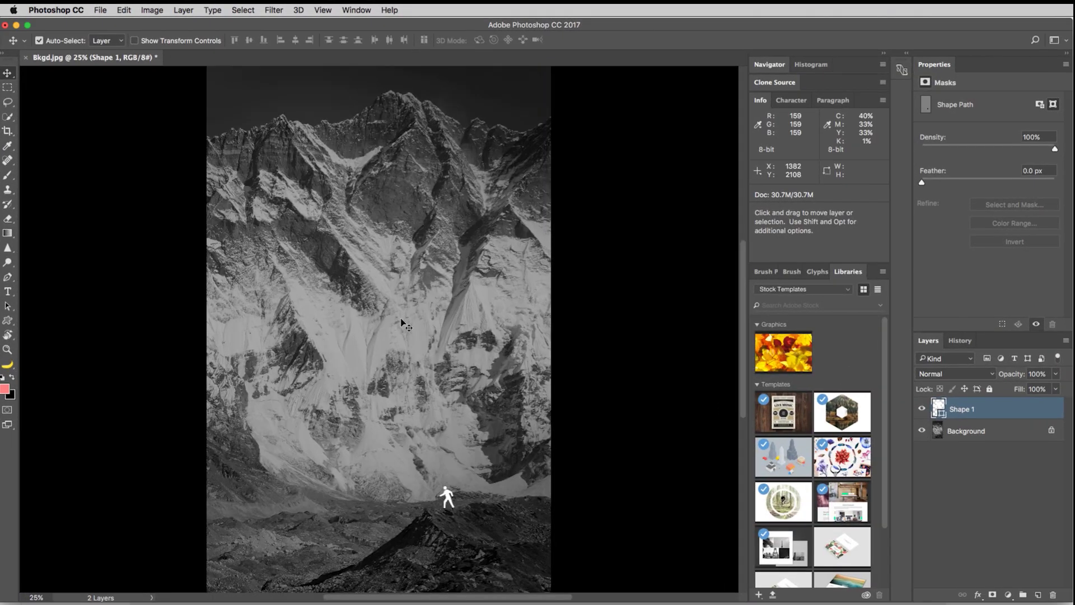
pyautogui.hotkey('alt', '[')
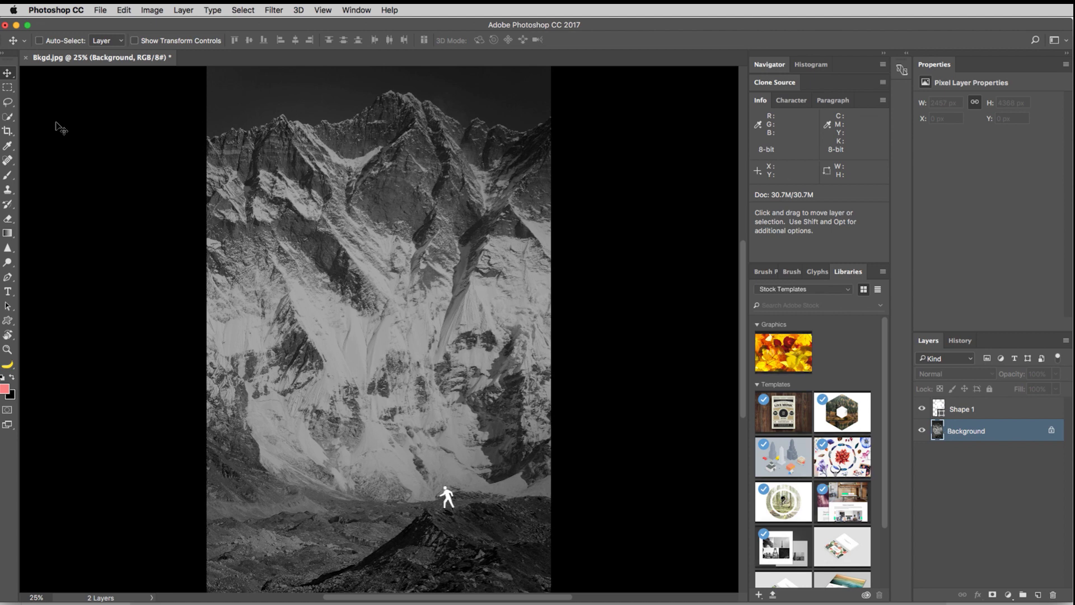
pyautogui.click(953, 415)
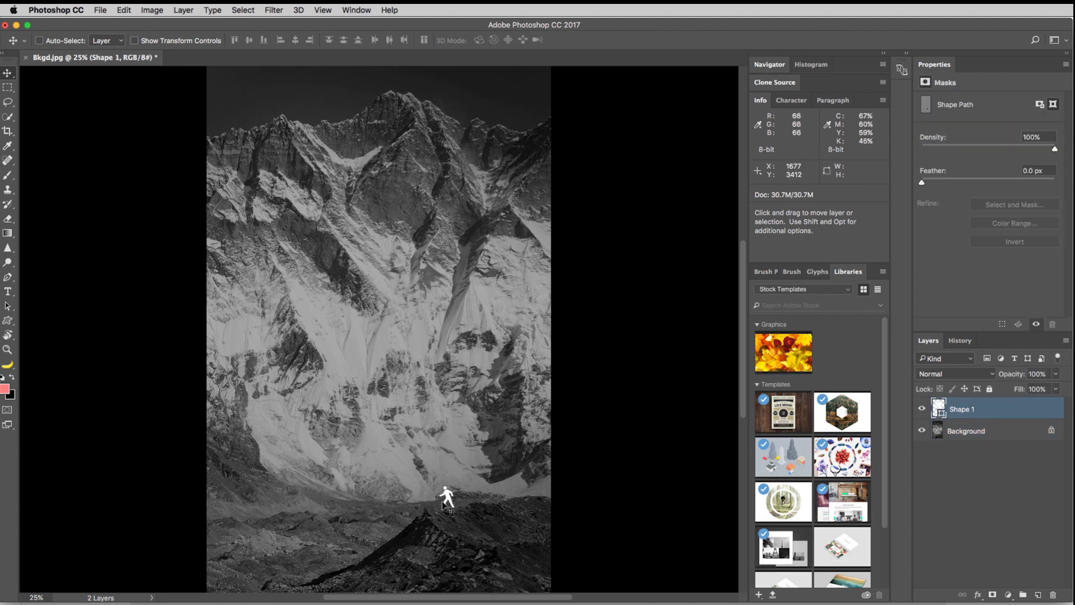
pyautogui.click(9, 306)
pyautogui.moveTo(301, 471); pyautogui.dragTo(487, 556)
# Copy the hiker shape via Edit > Copy Special > Copy SVG and minimize Photoshop
pyautogui.click(124, 10)
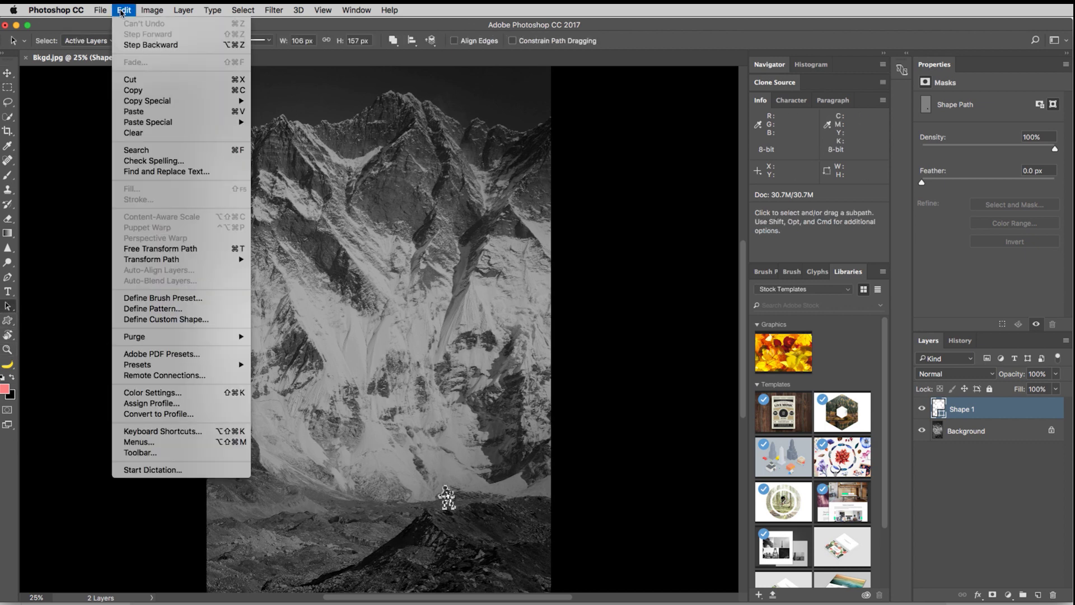
pyautogui.moveTo(173, 106)
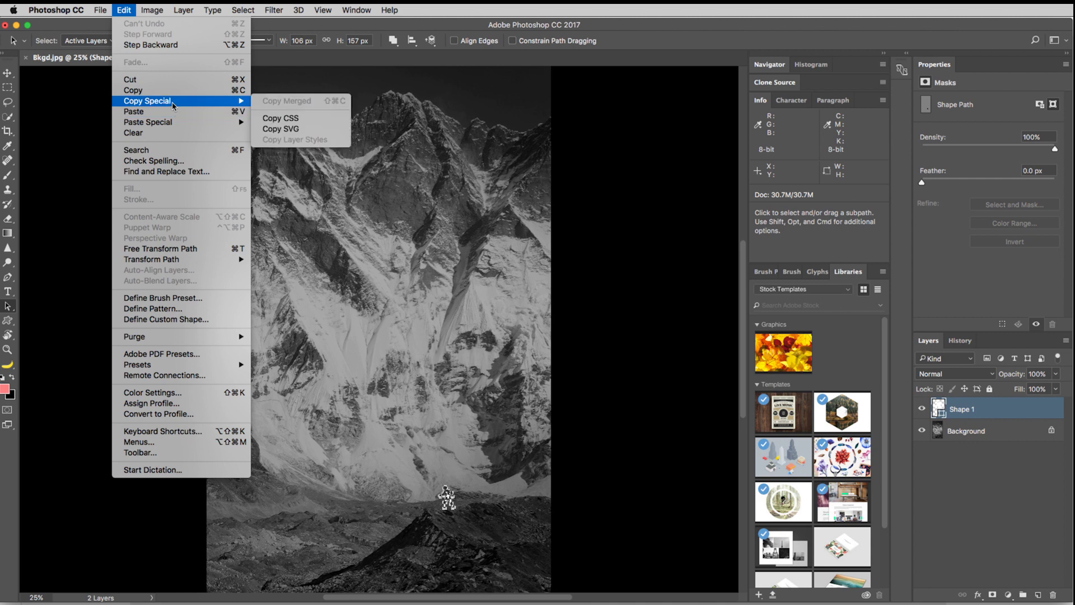
pyautogui.click(317, 129)
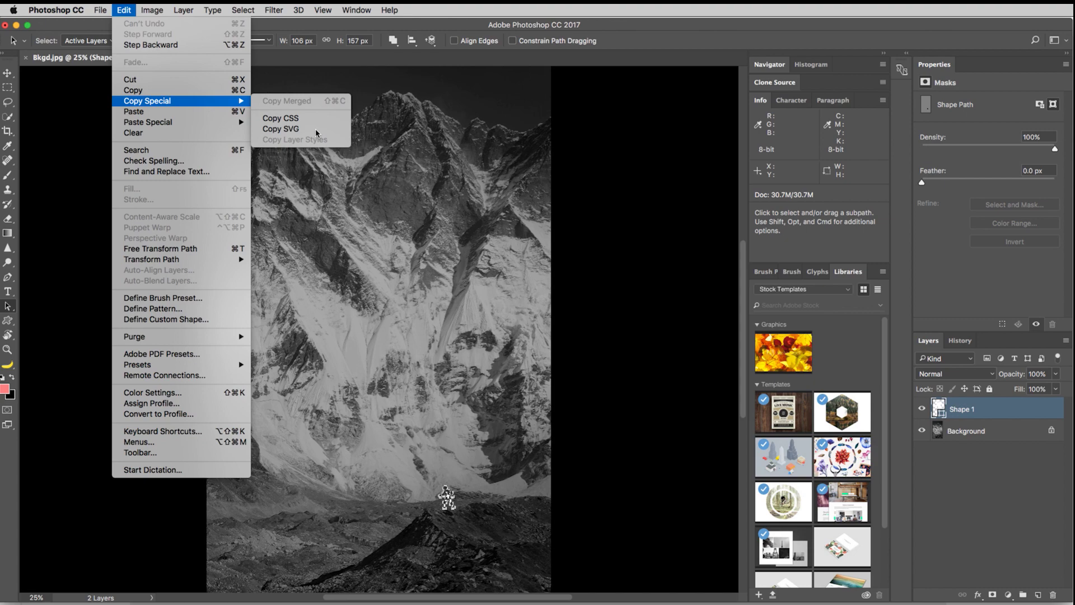
pyautogui.click(16, 25)
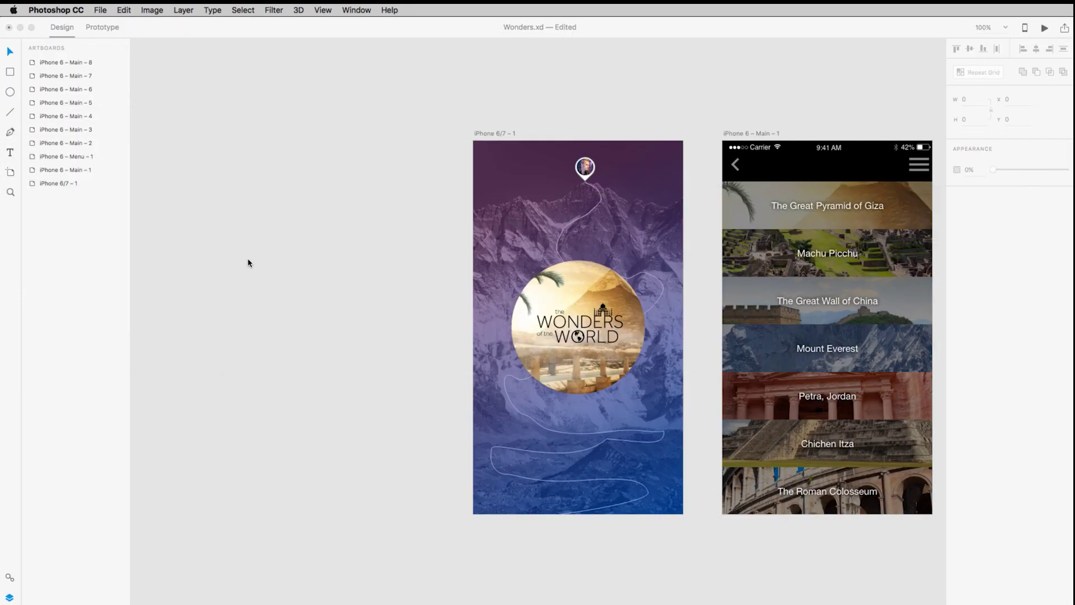
# Paste the hiker SVG and place it, about 10×15, on the lower trail
pyautogui.click(557, 440)
pyautogui.press('super+v')
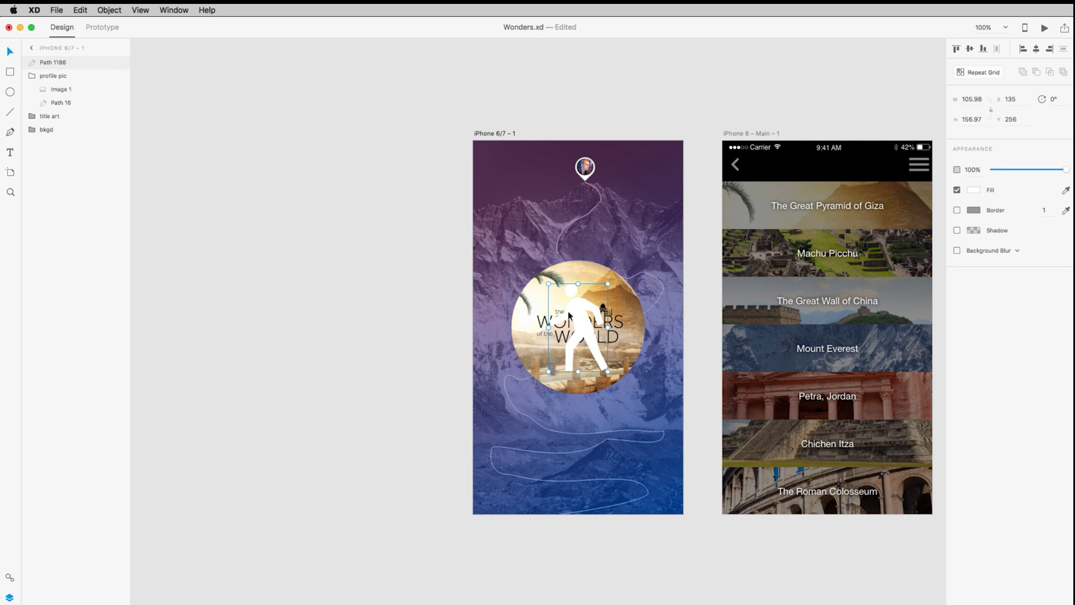
pyautogui.moveTo(566, 312); pyautogui.dragTo(614, 504)
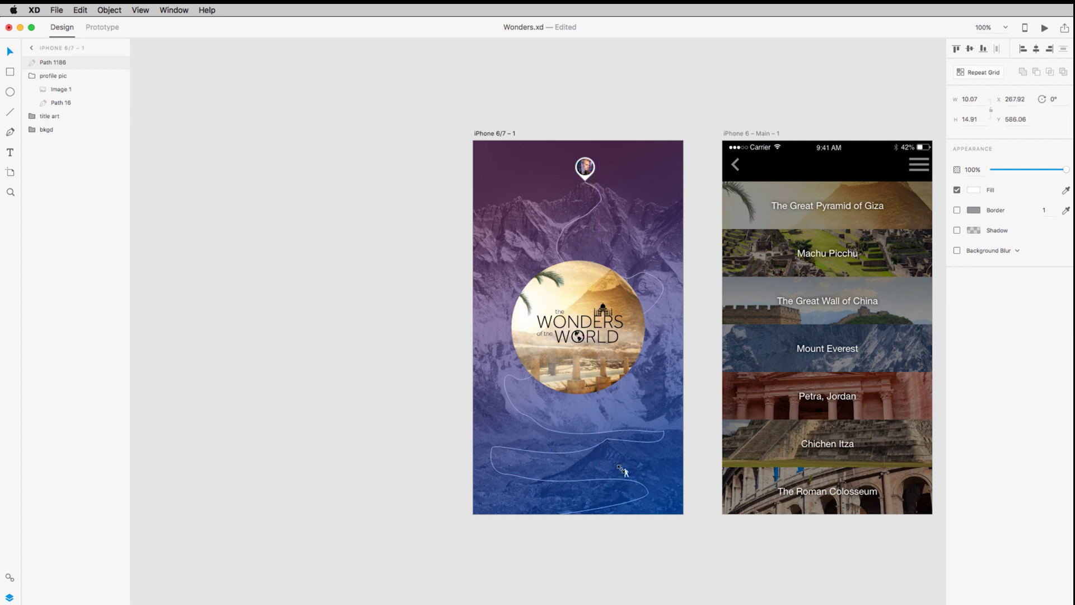
pyautogui.moveTo(620, 468); pyautogui.dragTo(621, 469)
# Move Path 1186 into the bkgd group in the Layers panel
pyautogui.moveTo(63, 84); pyautogui.dragTo(73, 126)
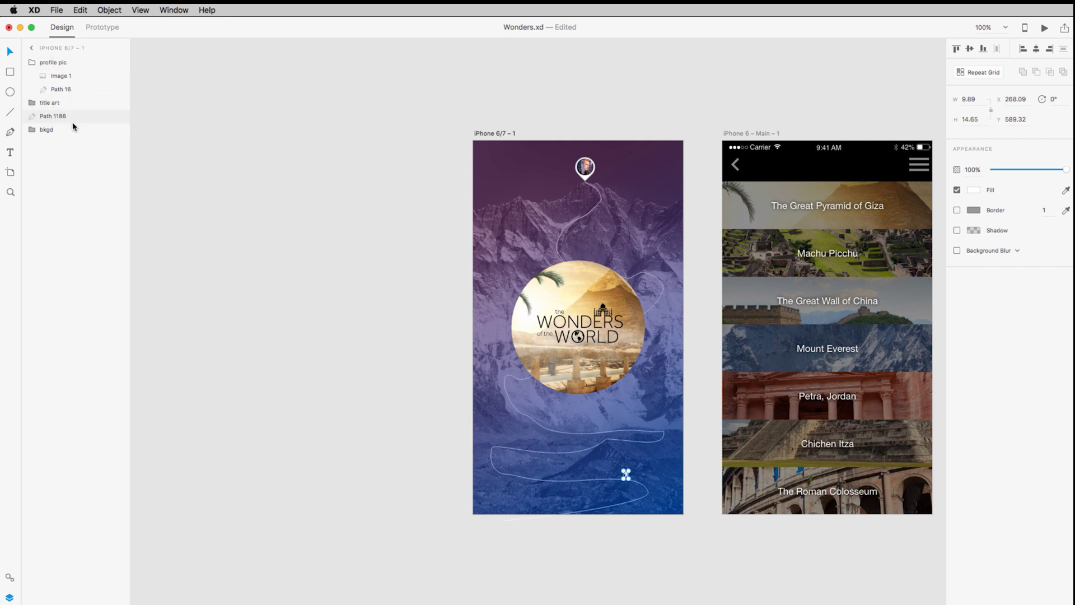
pyautogui.click(36, 131)
pyautogui.moveTo(45, 117); pyautogui.dragTo(67, 153)
pyautogui.click(390, 380)
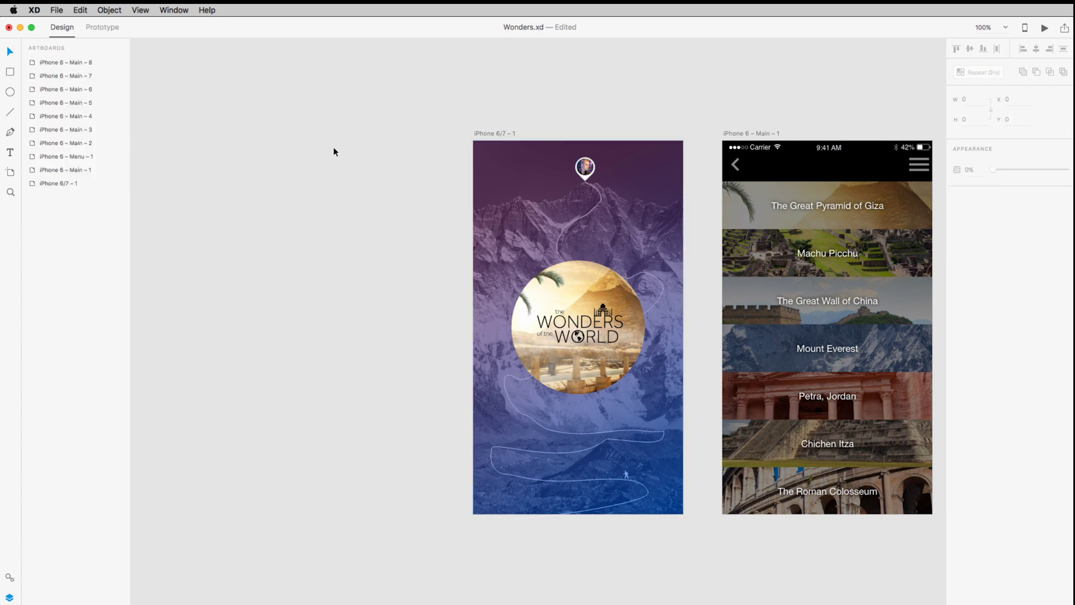
pyautogui.press('super+2')
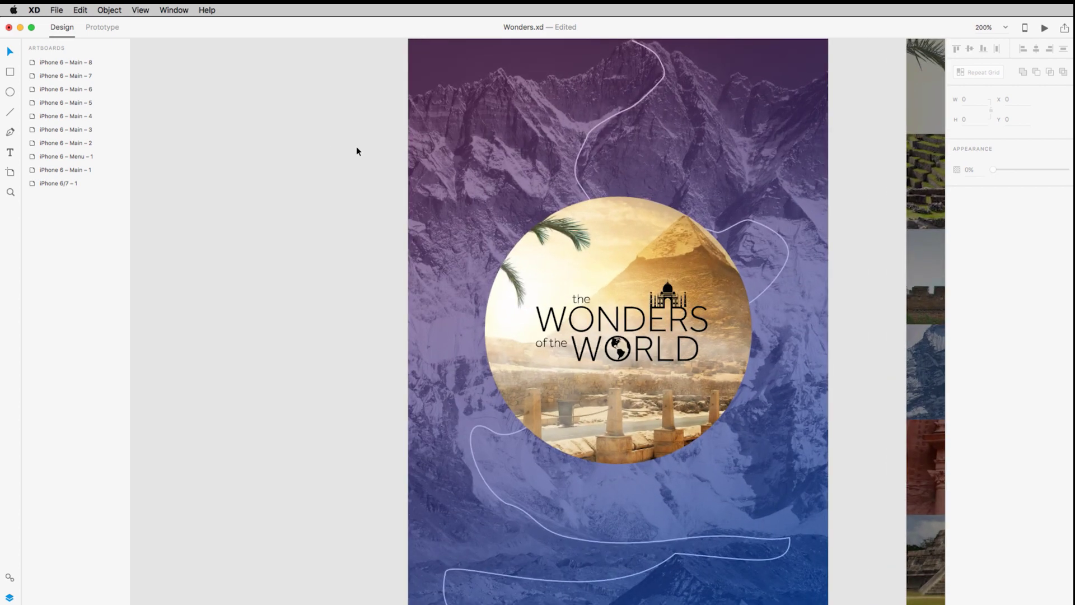
pyautogui.hscroll(5, 355, 149)
pyautogui.scroll(3, 355, 149)
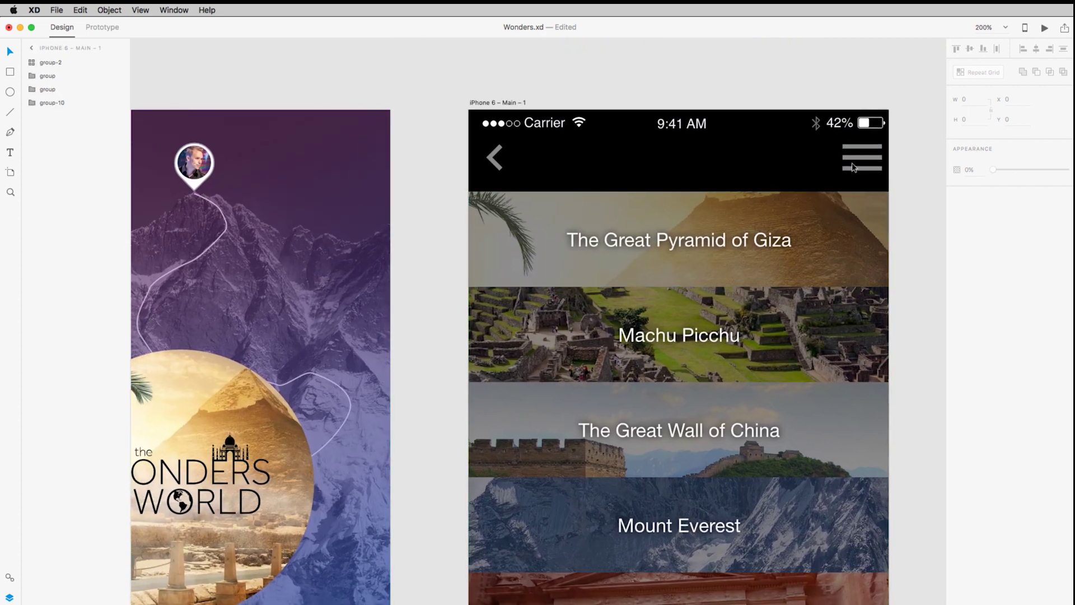
pyautogui.click(847, 164)
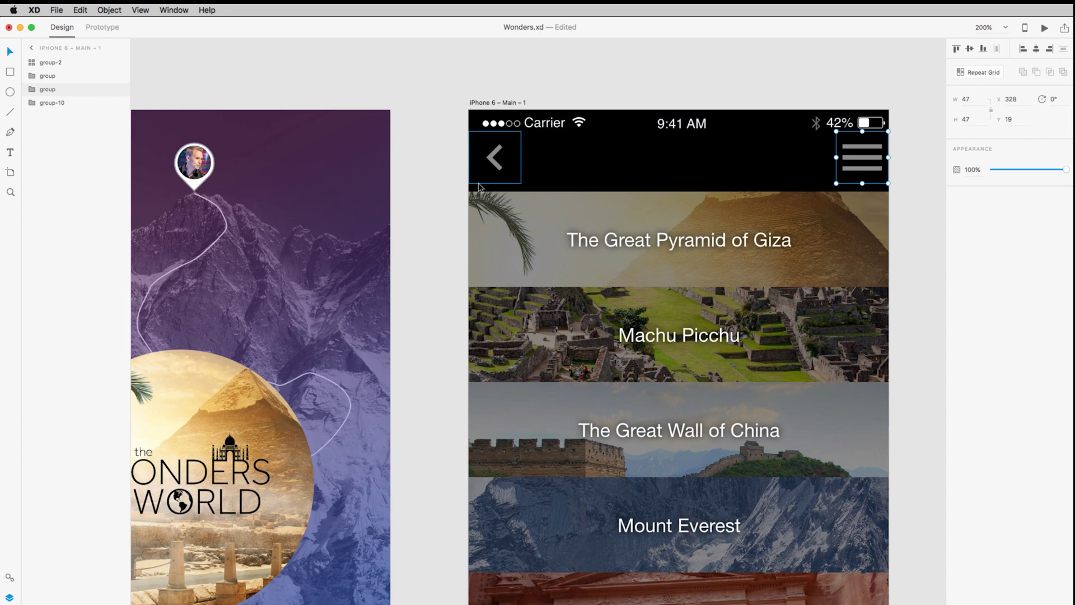
pyautogui.click(493, 163)
pyautogui.press('super+minus')
pyautogui.press('super+minus')
pyautogui.press('super+minus')
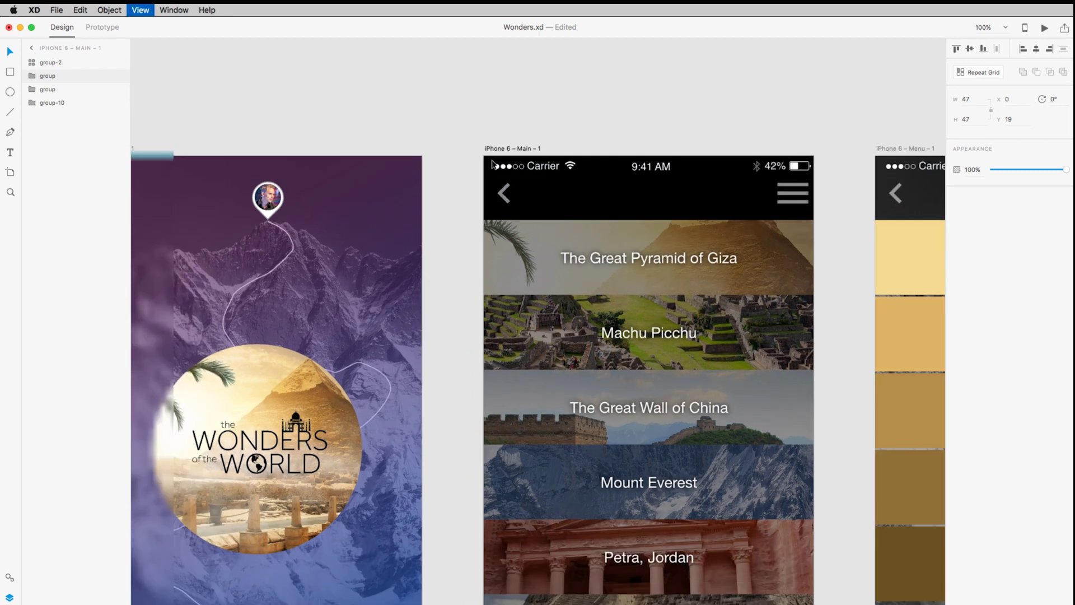
pyautogui.scroll(-5, 405, 295)
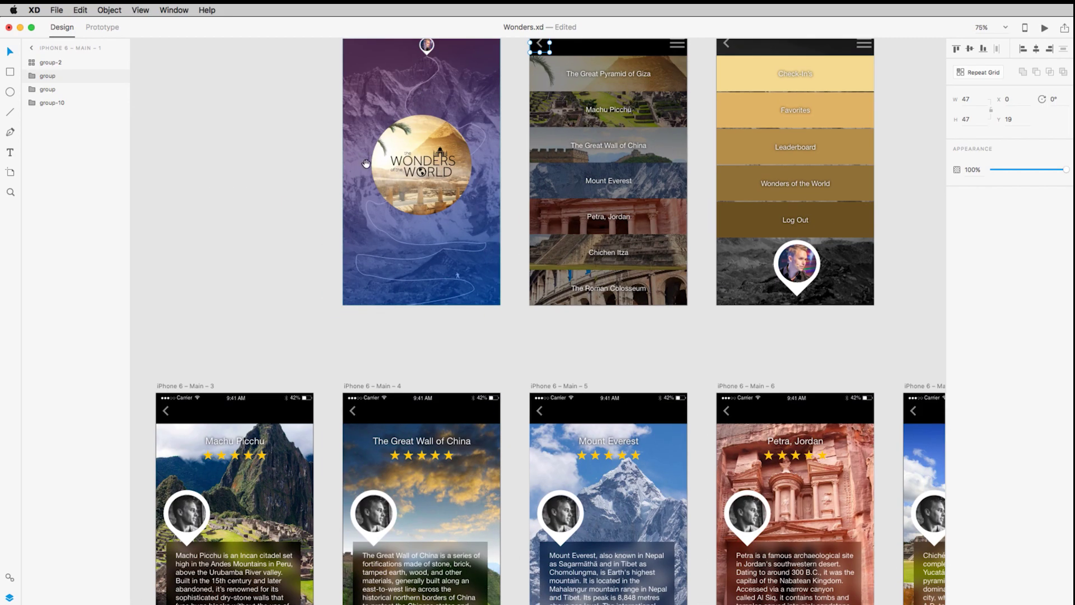
pyautogui.moveTo(329, 196); pyautogui.dragTo(655, 217)
pyautogui.scroll(-2, 655, 218)
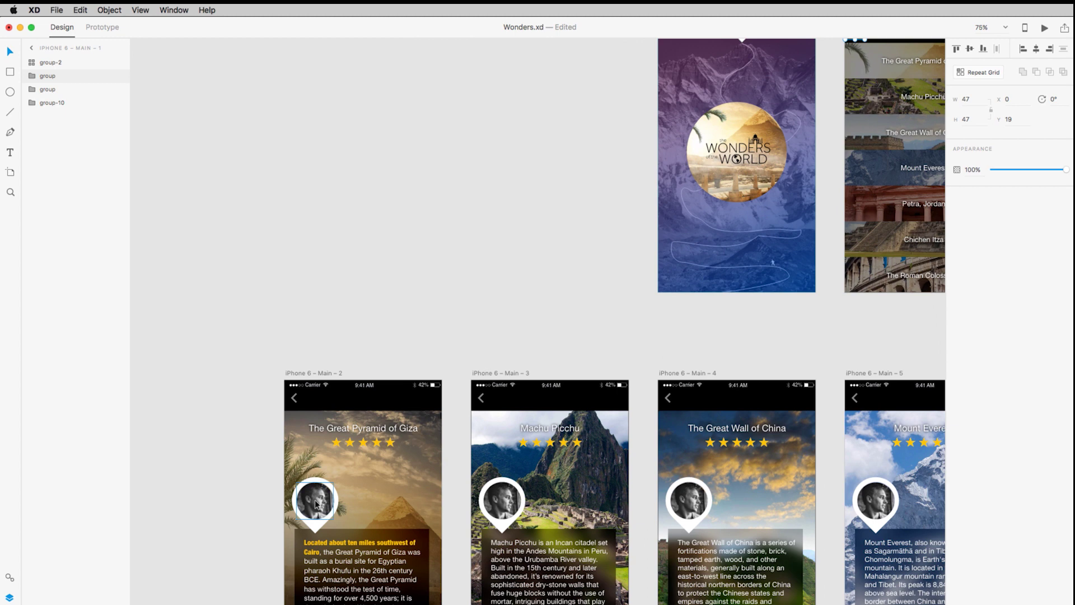
pyautogui.scroll(5, 672, 343)
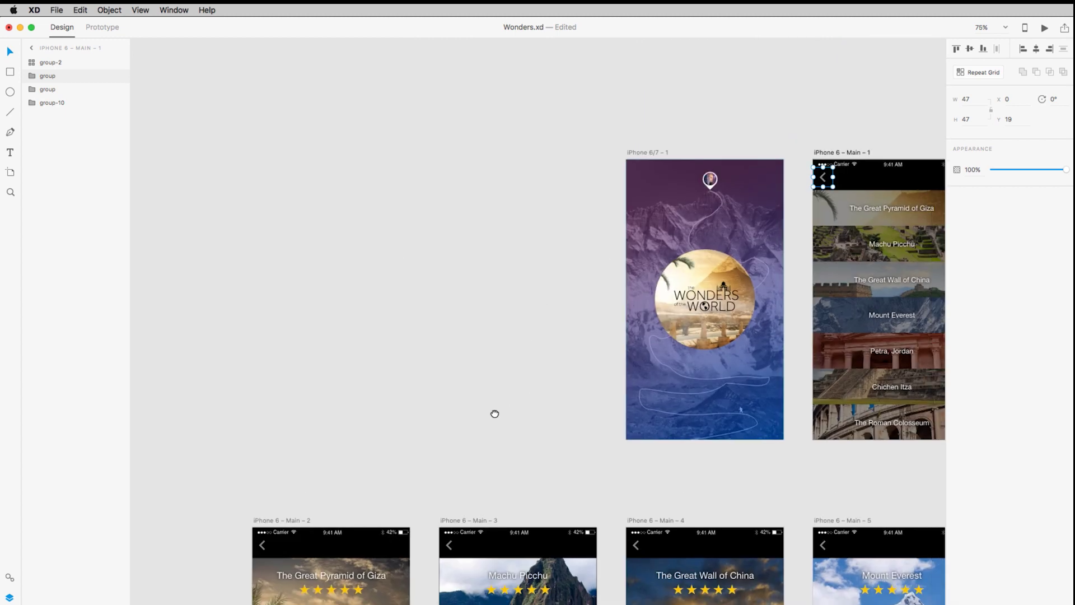
pyautogui.hscroll(3, 495, 413)
# Enlarge the profile pin, then add it and the Wonders emblem as symbols
pyautogui.click(641, 225)
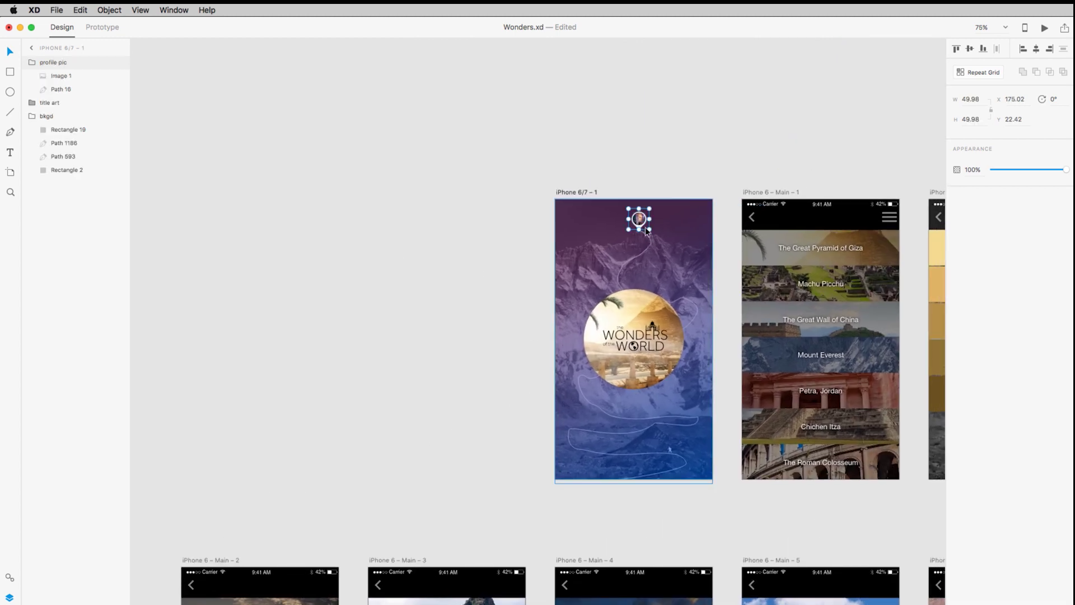
pyautogui.moveTo(650, 229)
pyautogui.mouseDown()
pyautogui.moveTo(667, 273)
pyautogui.moveTo(637, 225)
pyautogui.mouseUp()
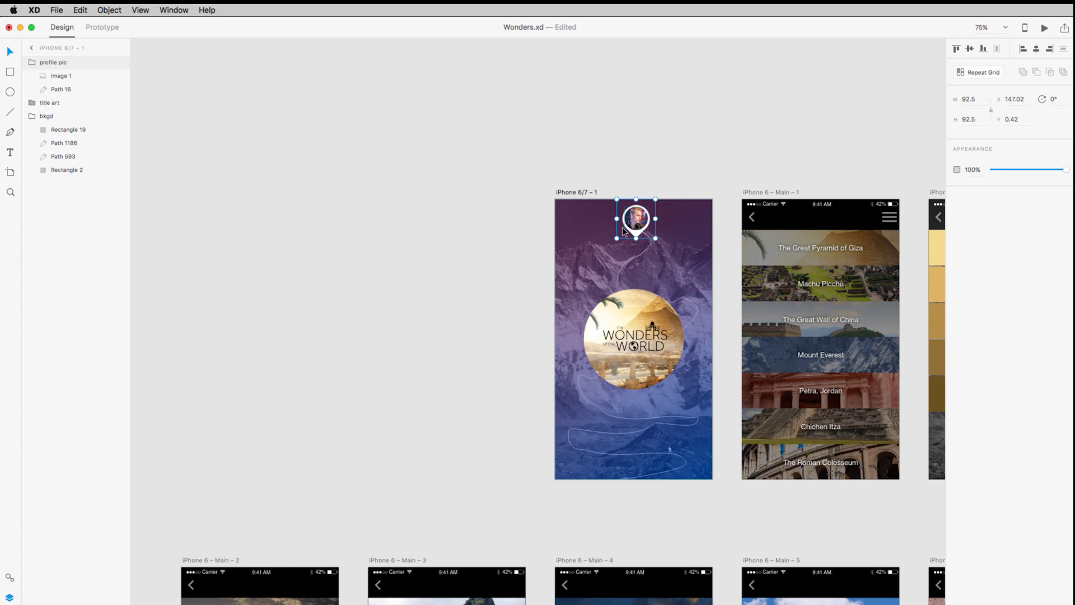
pyautogui.click(10, 578)
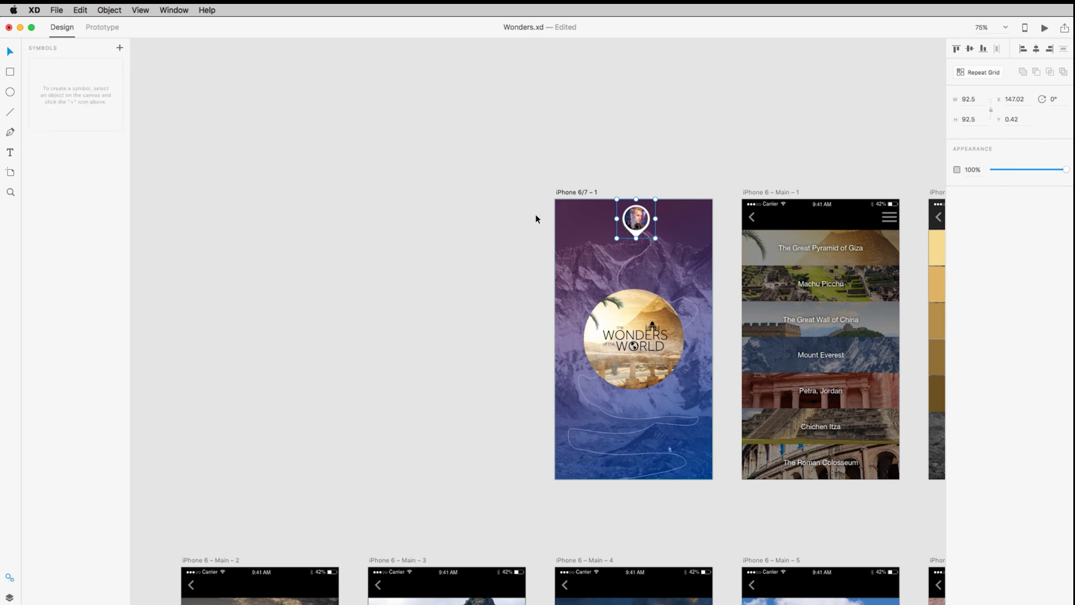
pyautogui.click(120, 48)
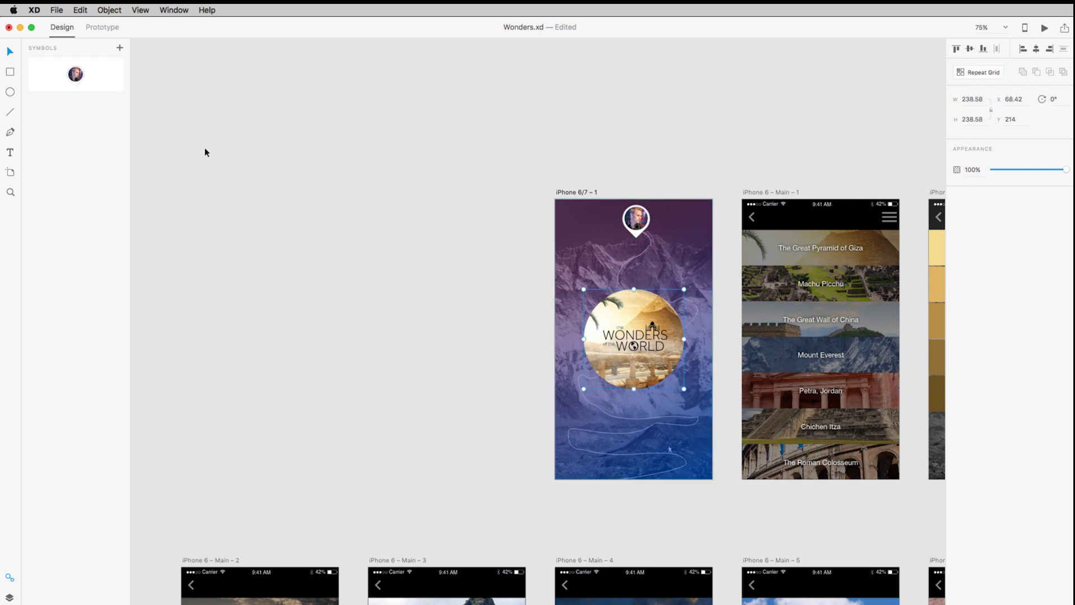
pyautogui.click(120, 50)
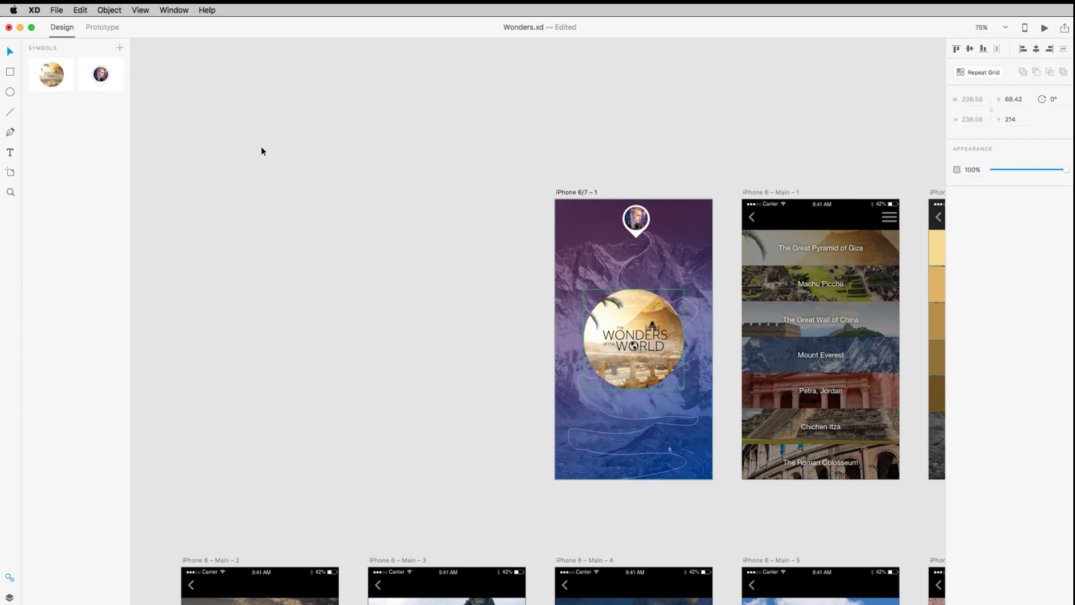
pyautogui.click(394, 260)
pyautogui.hscroll(10, 386, 368)
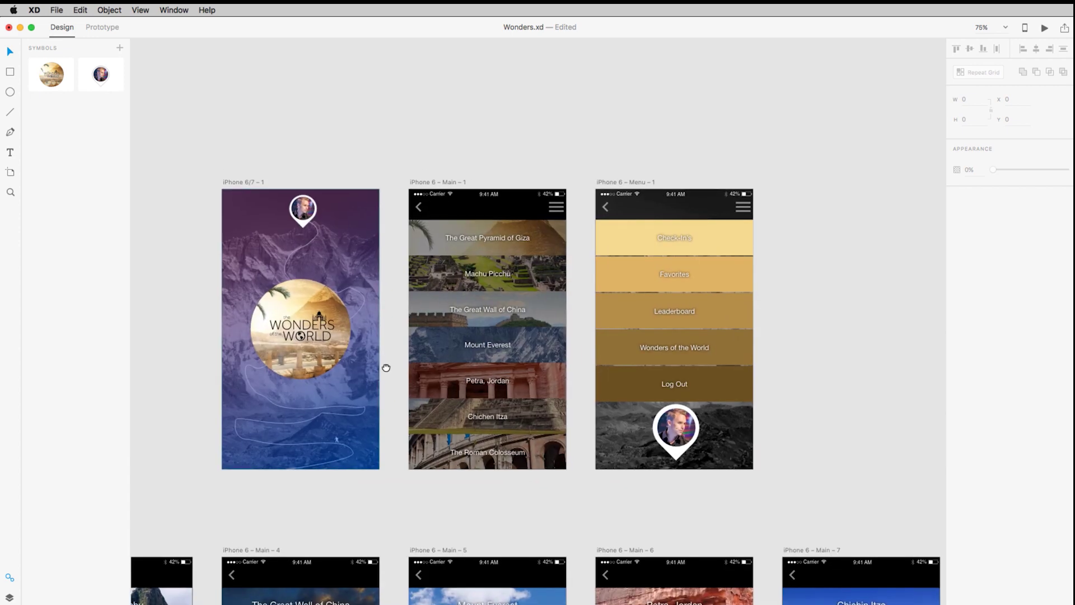
# Draw a new Artboard – 1 to the right of iPhone 6 – Menu – 1
pyautogui.moveTo(387, 368); pyautogui.dragTo(248, 374)
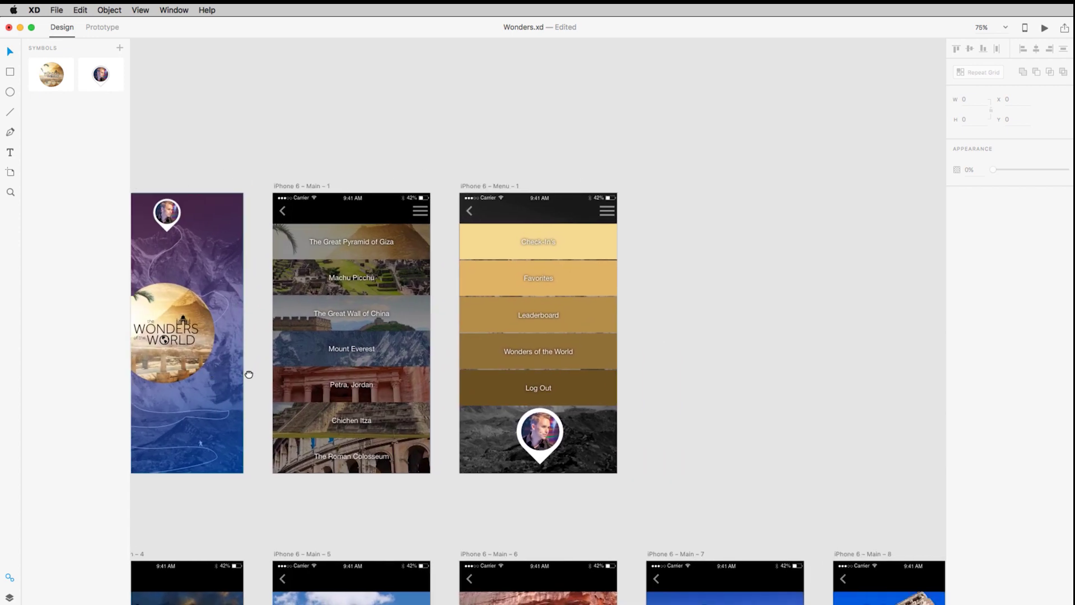
pyautogui.click(498, 184)
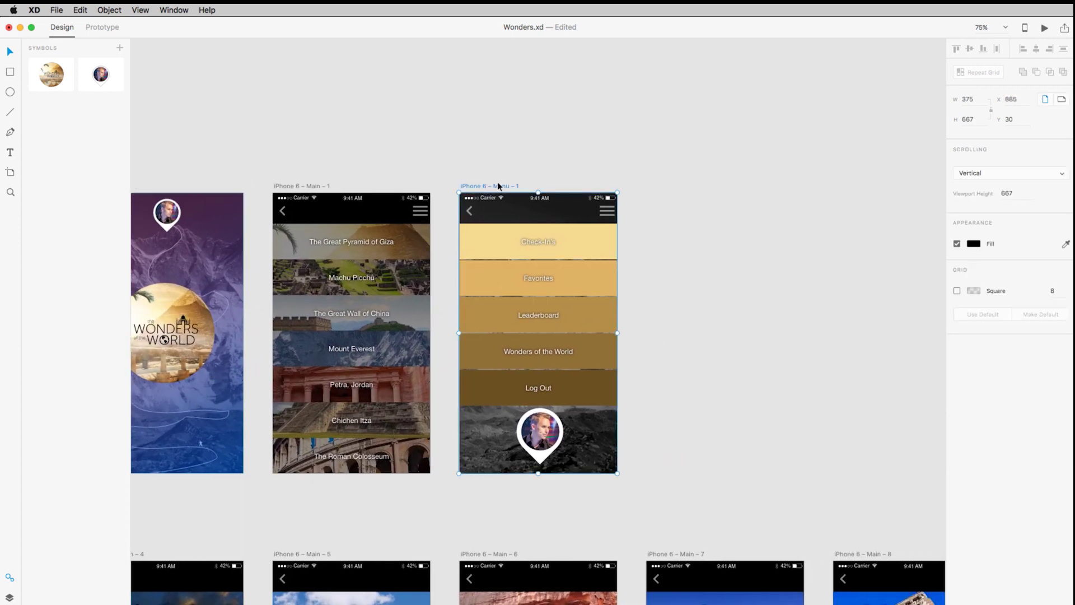
pyautogui.click(10, 172)
pyautogui.moveTo(649, 193); pyautogui.dragTo(862, 473)
# Place the Wonders emblem symbol on Artboard – 1 and nudge it slightly up-left
pyautogui.click(9, 52)
pyautogui.moveTo(52, 75); pyautogui.dragTo(767, 336)
pyautogui.click(718, 241)
pyautogui.click(673, 186)
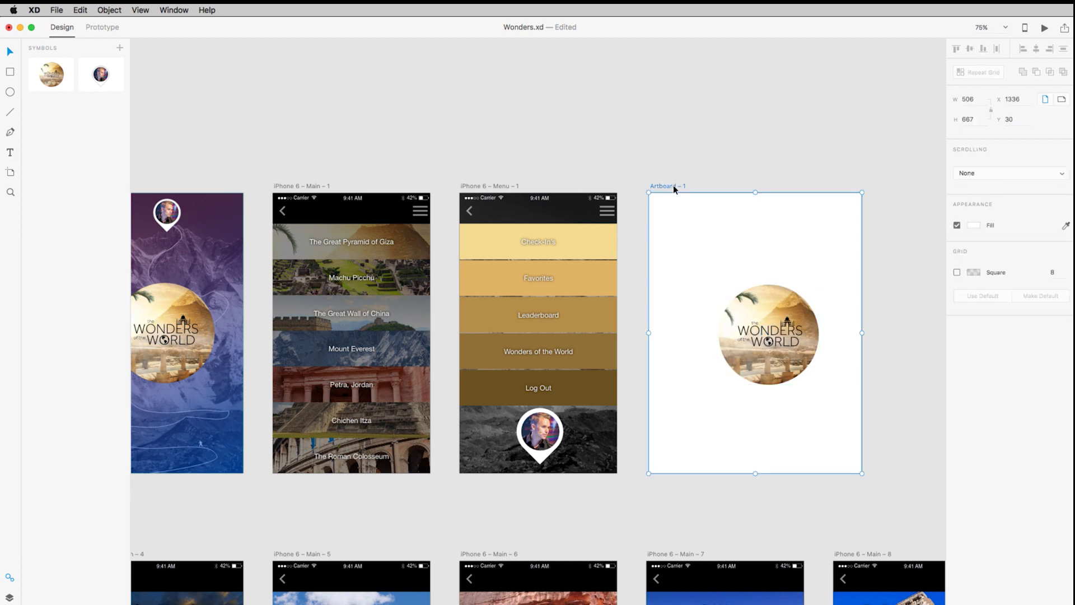
pyautogui.moveTo(774, 318); pyautogui.dragTo(766, 305)
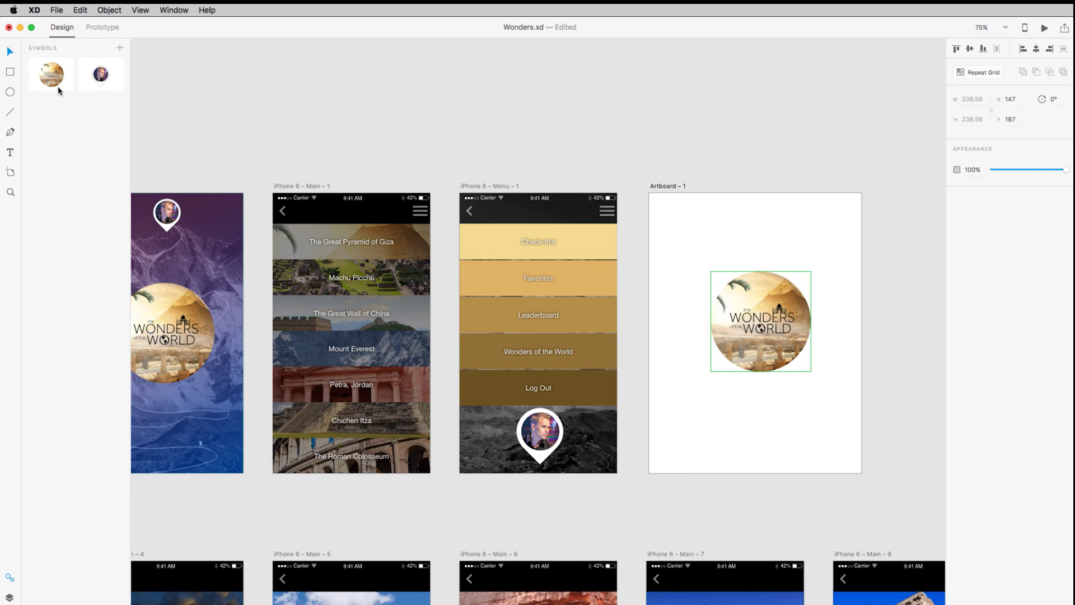
pyautogui.click(166, 138)
# Replace the old profile pin on Main – 2 (Great Pyramid of Giza) with the pin symbol
pyautogui.hscroll(-10, 179, 144)
pyautogui.scroll(-3, 179, 144)
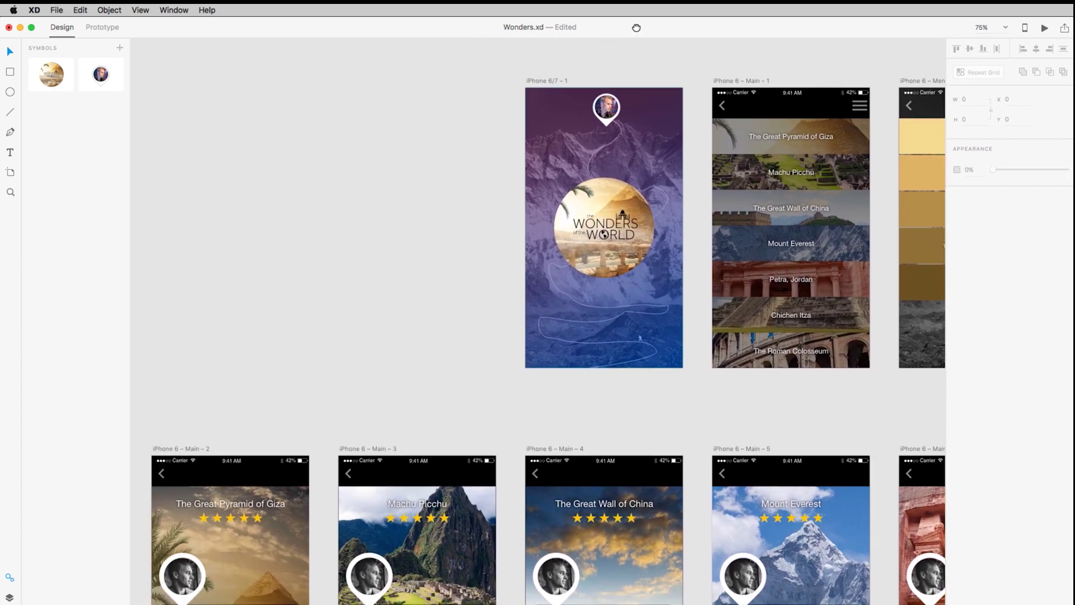
pyautogui.click(191, 564)
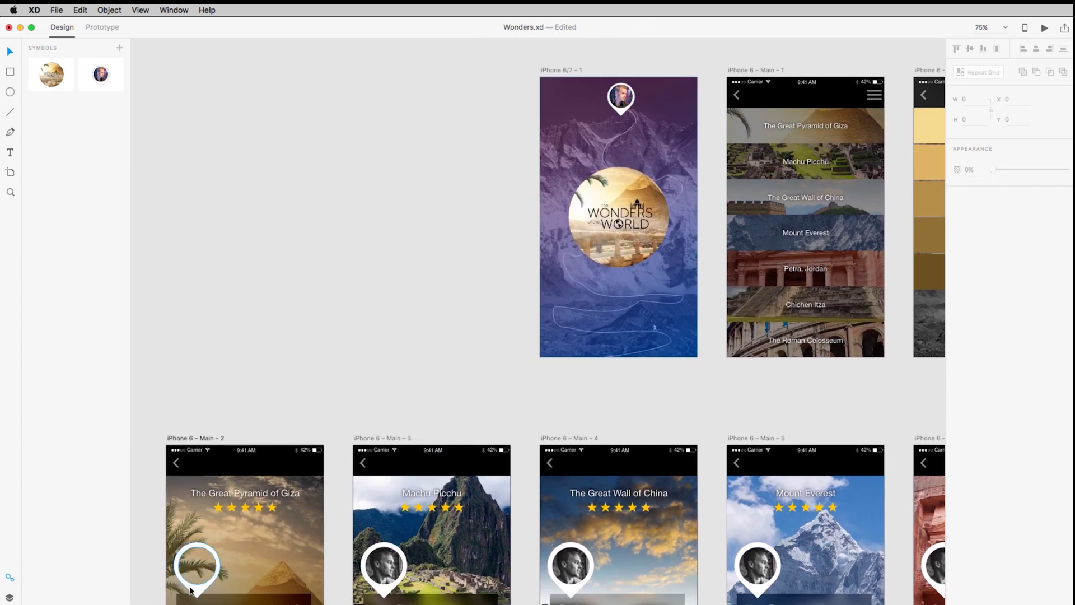
pyautogui.press('Delete')
pyautogui.moveTo(103, 76); pyautogui.dragTo(187, 577)
# Replace the old profile pin on Main – 3 (Machu Picchu) with the pin symbol
pyautogui.scroll(-5, 238, 421)
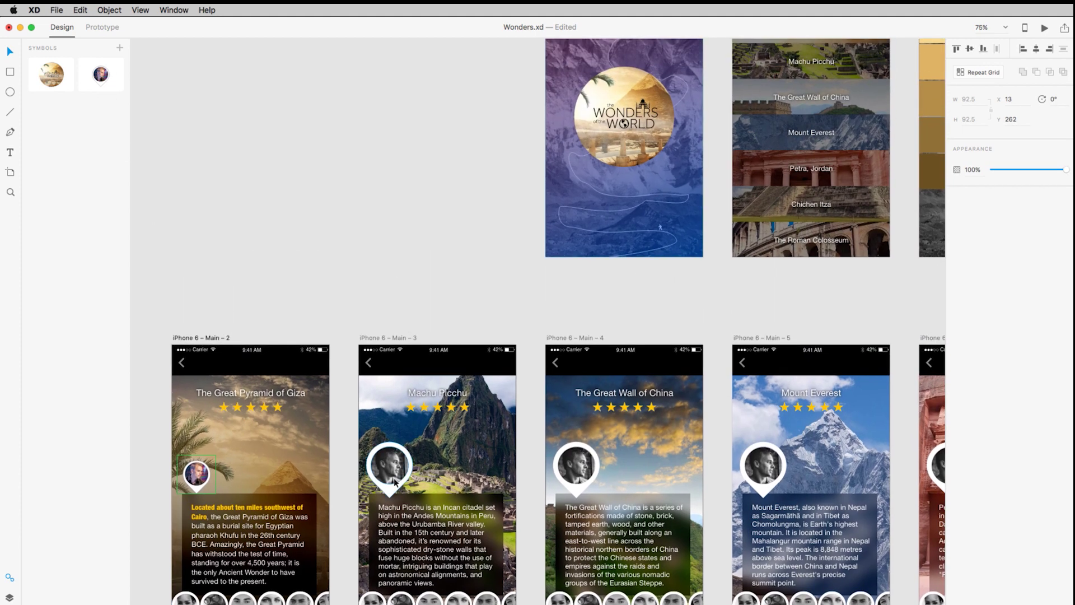
pyautogui.click(389, 468)
pyautogui.press('Delete')
pyautogui.moveTo(101, 75); pyautogui.dragTo(381, 478)
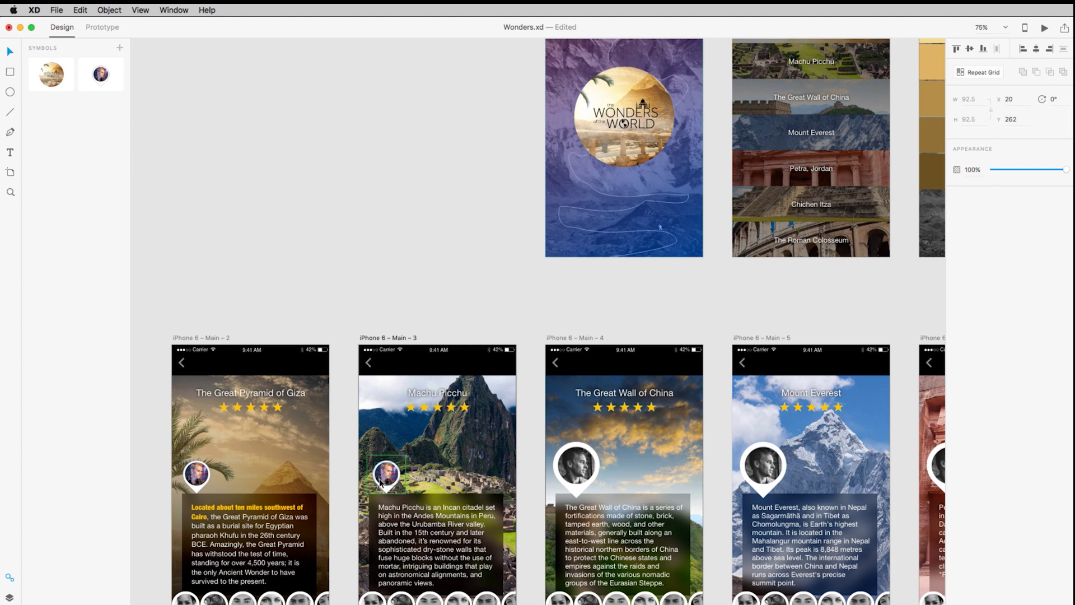
pyautogui.hscroll(10, 213, 115)
pyautogui.moveTo(214, 116); pyautogui.dragTo(437, 90)
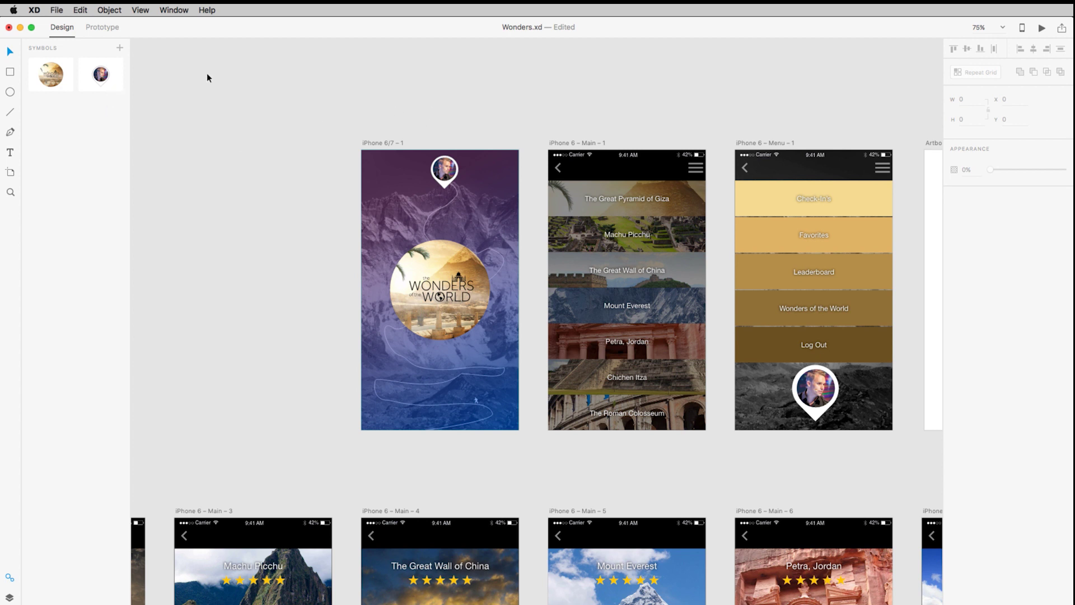
# In Prototype mode, link the Great Pyramid of Giza row to its detail screen
pyautogui.click(103, 28)
pyautogui.moveTo(434, 101); pyautogui.dragTo(317, 142)
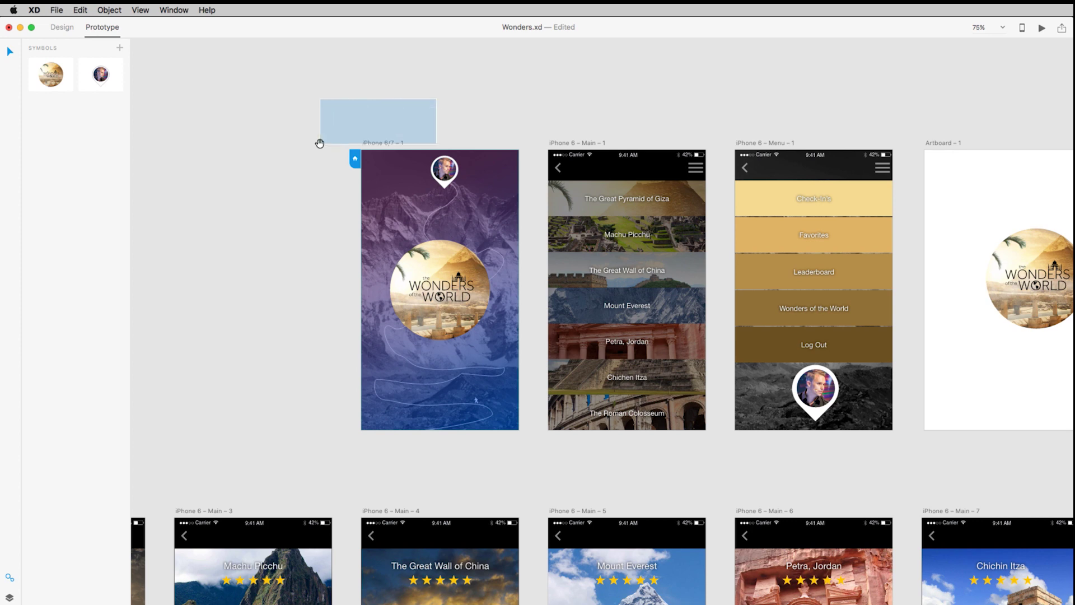
pyautogui.press('super+a')
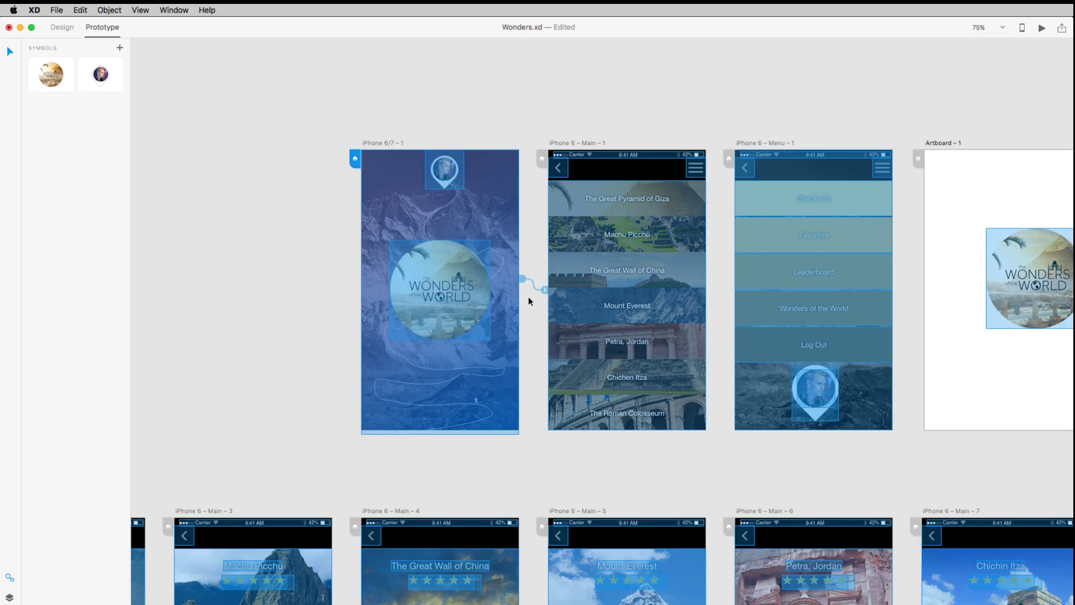
pyautogui.click(531, 124)
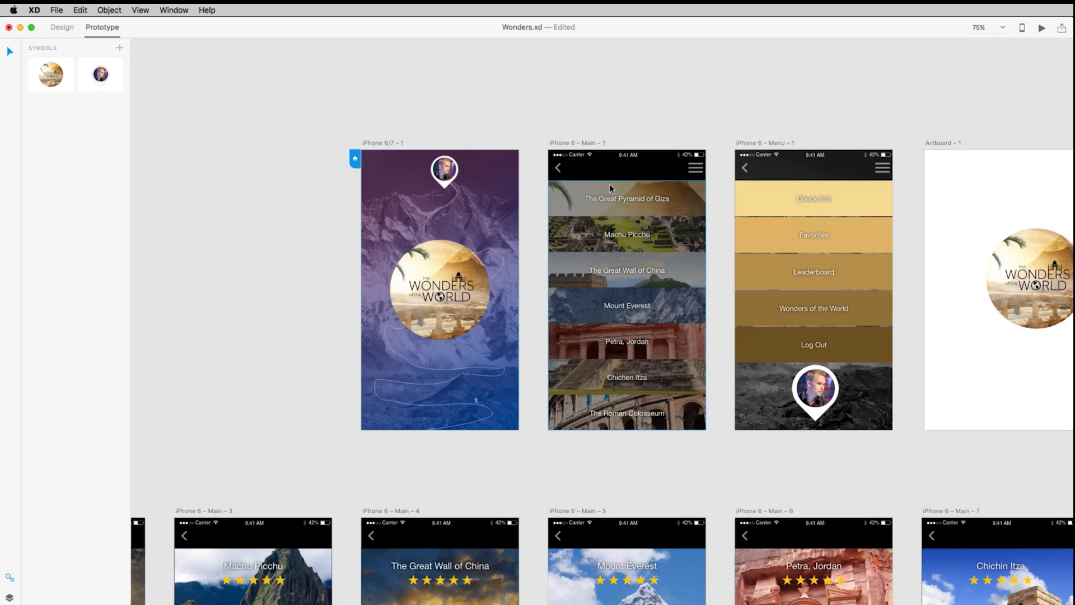
pyautogui.click(570, 196)
pyautogui.moveTo(709, 198); pyautogui.dragTo(135, 563)
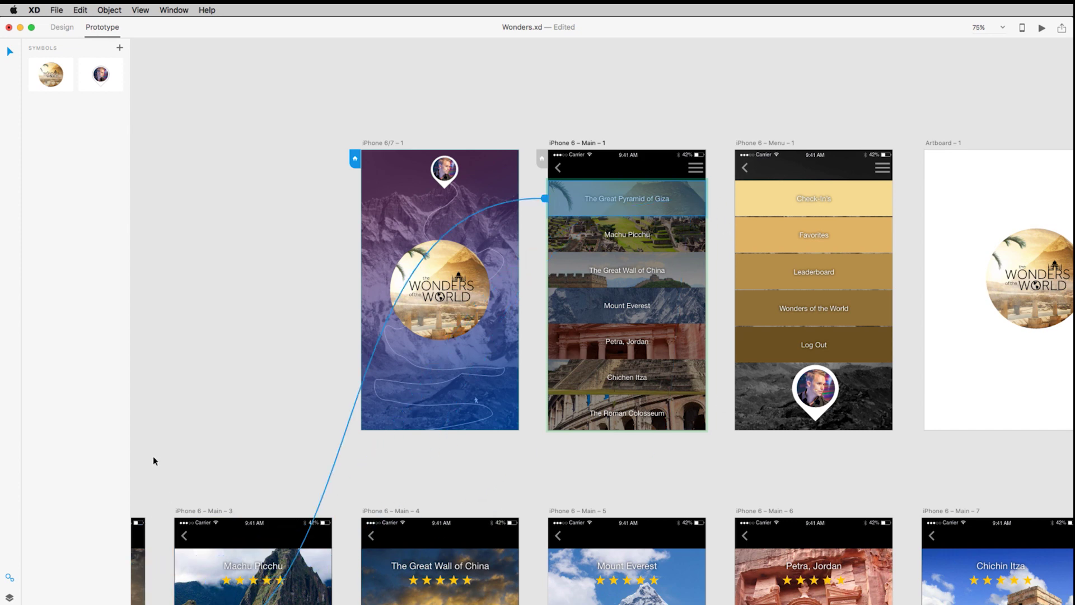
pyautogui.hscroll(-10, 155, 461)
pyautogui.scroll(-3, 155, 461)
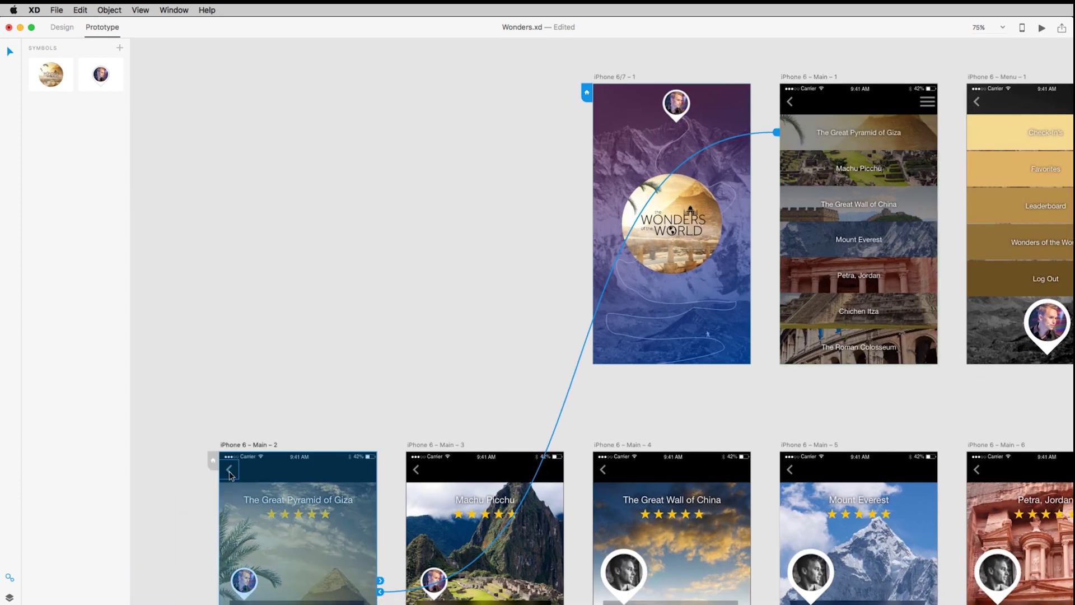
# Wire Main – 2's back arrow to Main – 1, and Main – 1's back arrow to the iPhone 6/7 – 1 splash
pyautogui.click(229, 471)
pyautogui.moveTo(242, 470); pyautogui.dragTo(781, 280)
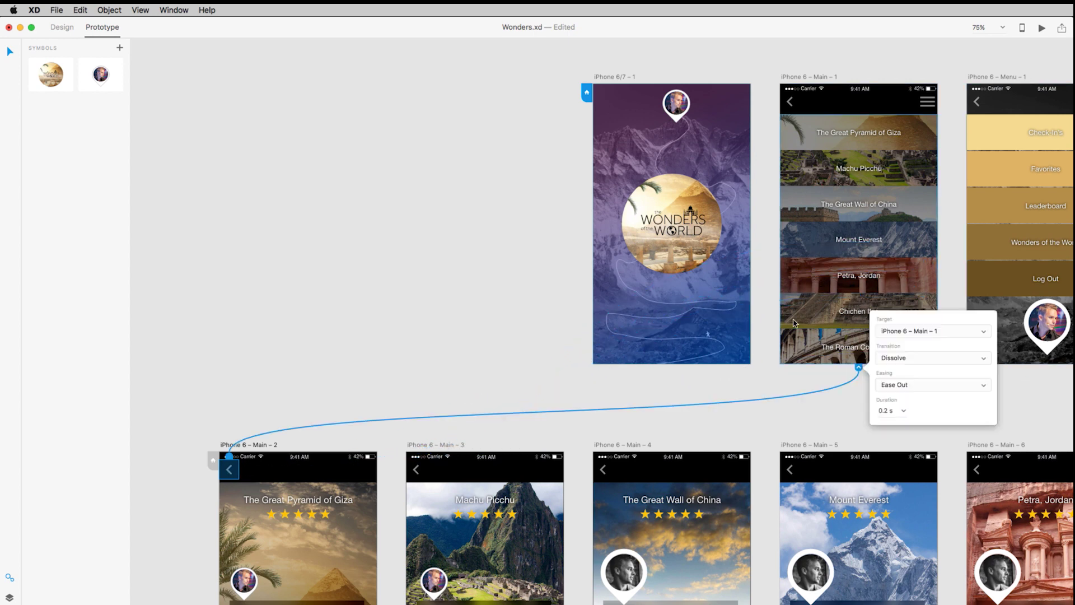
pyautogui.click(784, 127)
pyautogui.click(790, 102)
pyautogui.moveTo(806, 102); pyautogui.dragTo(738, 242)
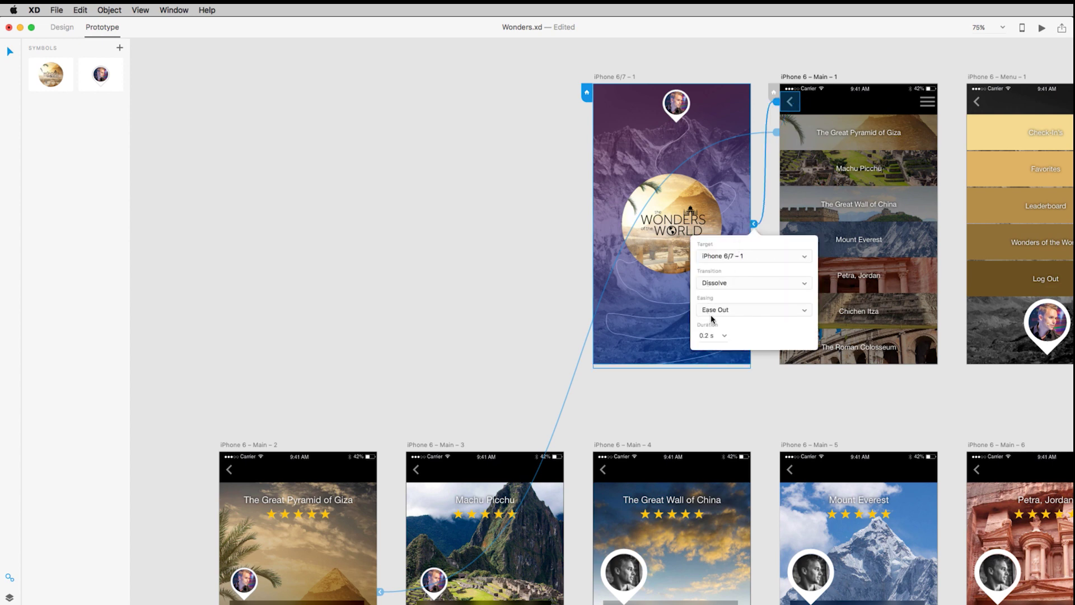
pyautogui.click(461, 259)
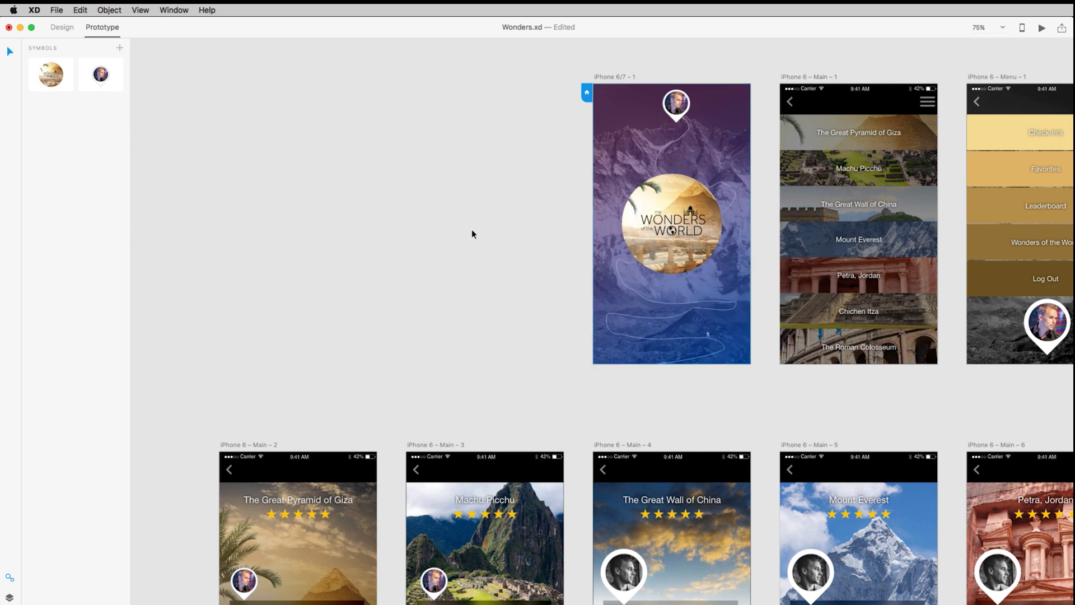
# Start live preview on the connected iPhone and place its mirrored screen beside the canvas
pyautogui.hscroll(5, 472, 229)
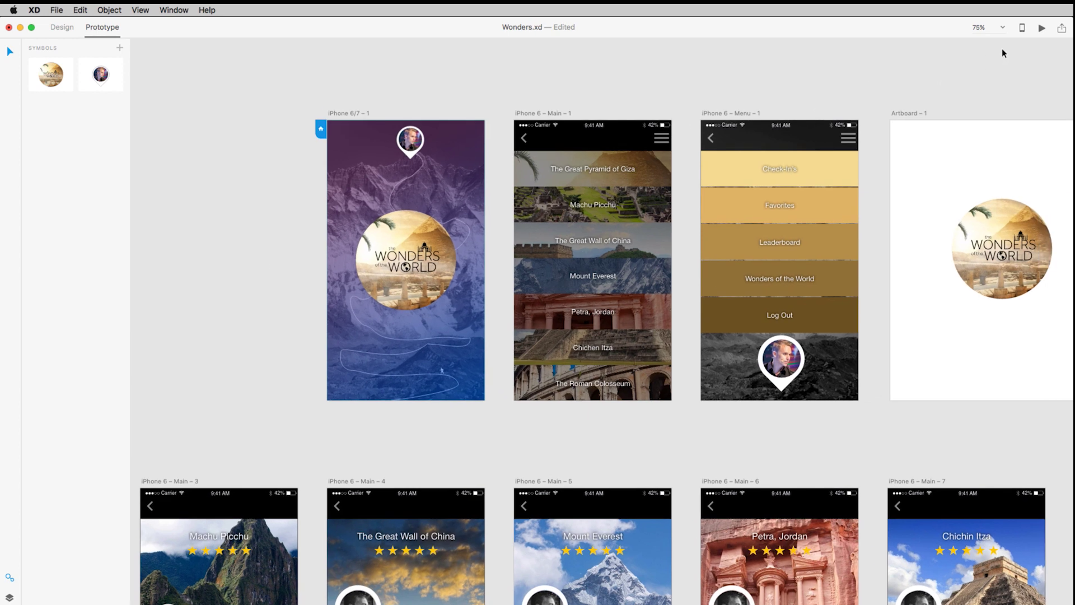
pyautogui.click(1023, 29)
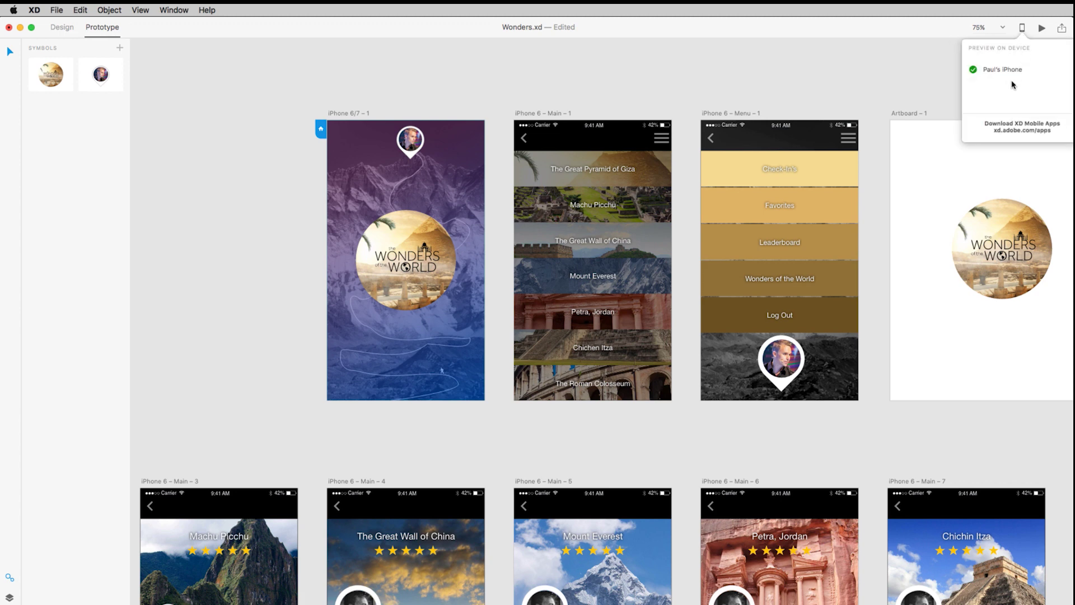
pyautogui.click(897, 76)
pyautogui.moveTo(1071, 83); pyautogui.dragTo(741, 81)
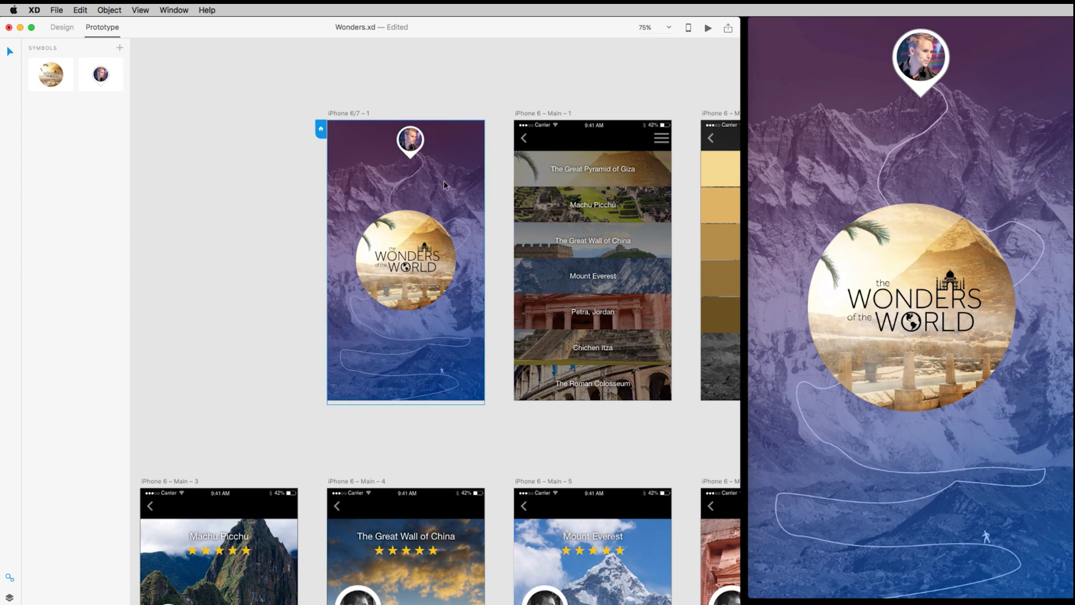
# Link the Machu Picchu row to iPhone 6 – Main – 4 and its back arrow to Main – 1
pyautogui.moveTo(833, 144)
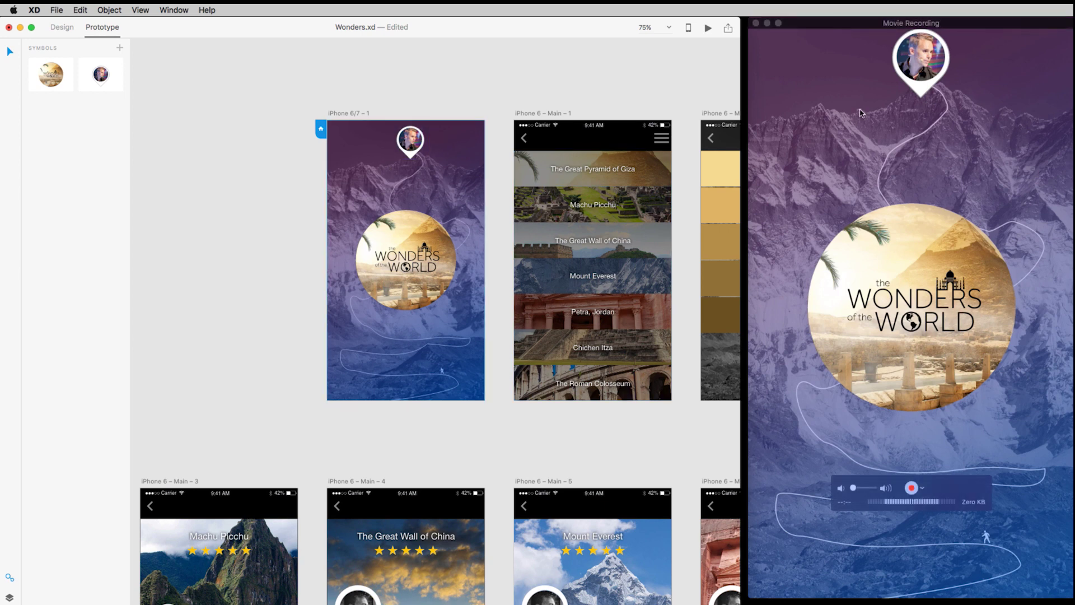
pyautogui.click(411, 155)
pyautogui.moveTo(407, 142)
pyautogui.mouseDown()
pyautogui.moveTo(410, 171)
pyautogui.moveTo(389, 191)
pyautogui.moveTo(392, 208)
pyautogui.moveTo(396, 179)
pyautogui.moveTo(416, 162)
pyautogui.moveTo(411, 142)
pyautogui.mouseUp()
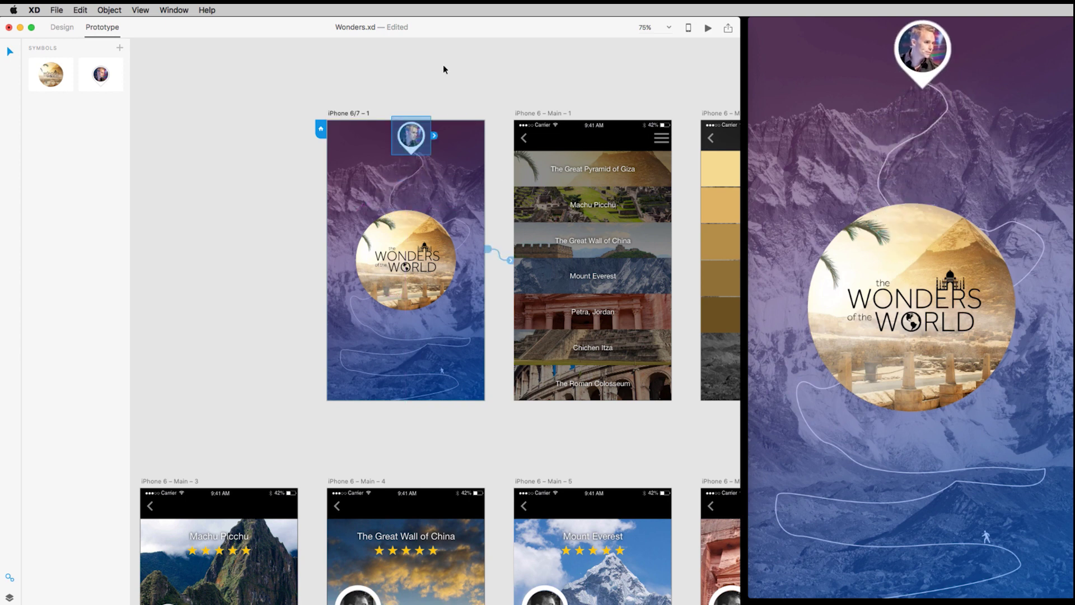
pyautogui.hscroll(5, 446, 66)
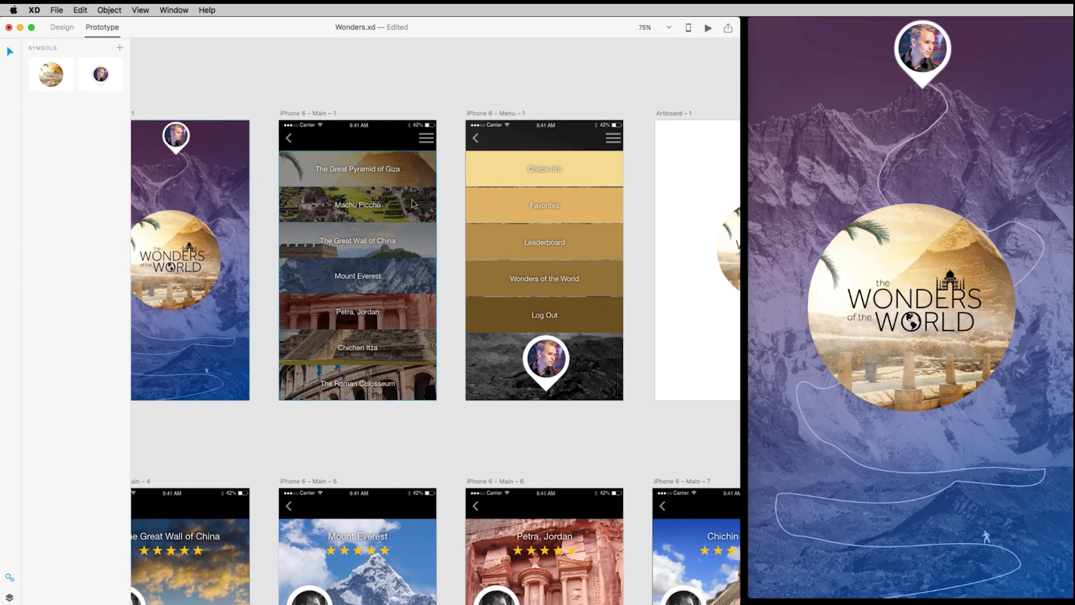
pyautogui.click(411, 204)
pyautogui.hscroll(-5, 404, 209)
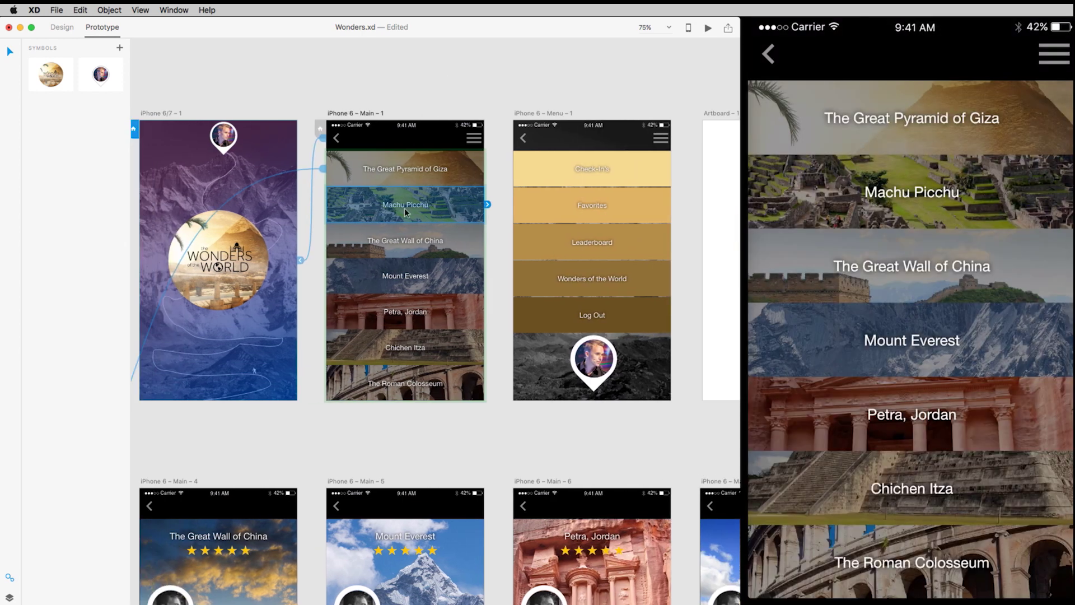
pyautogui.moveTo(619, 207); pyautogui.dragTo(460, 278)
pyautogui.click(278, 507)
pyautogui.click(427, 420)
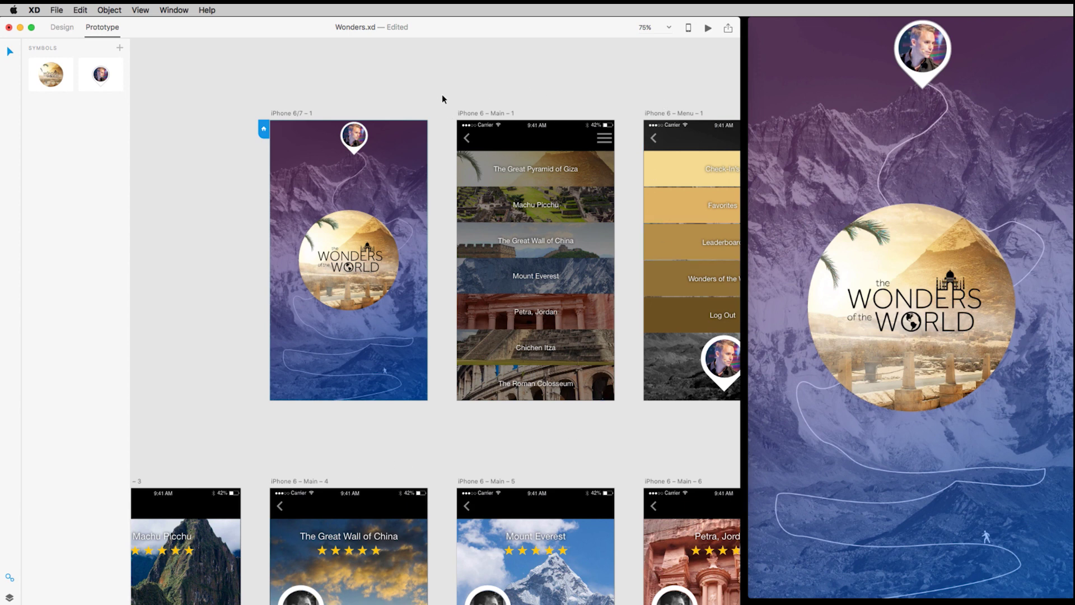
# Share the prototype online with a new web link and open that link in the browser
pyautogui.click(730, 29)
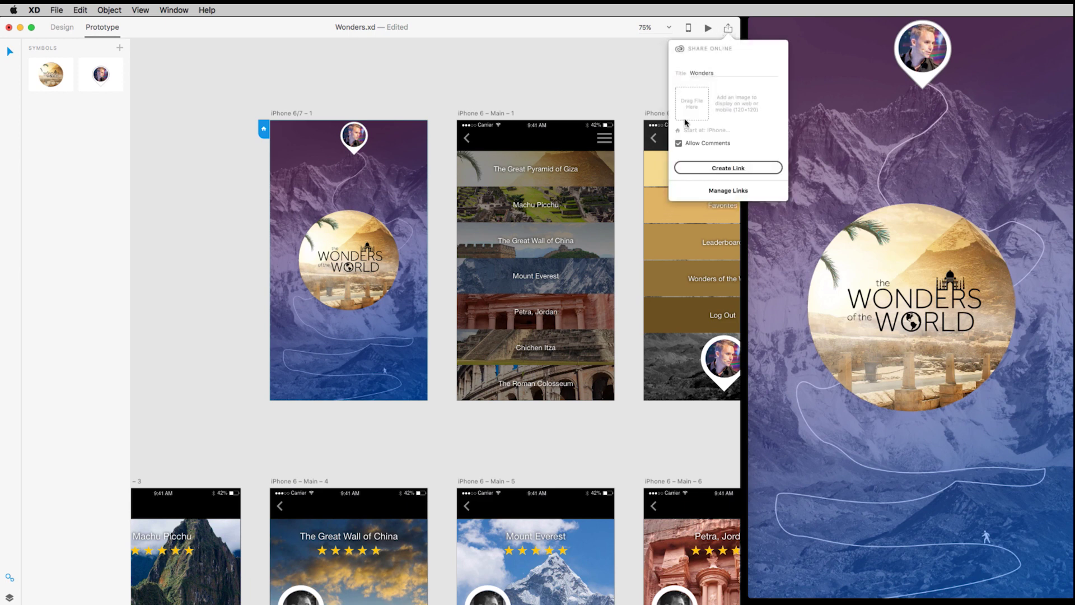
pyautogui.click(714, 170)
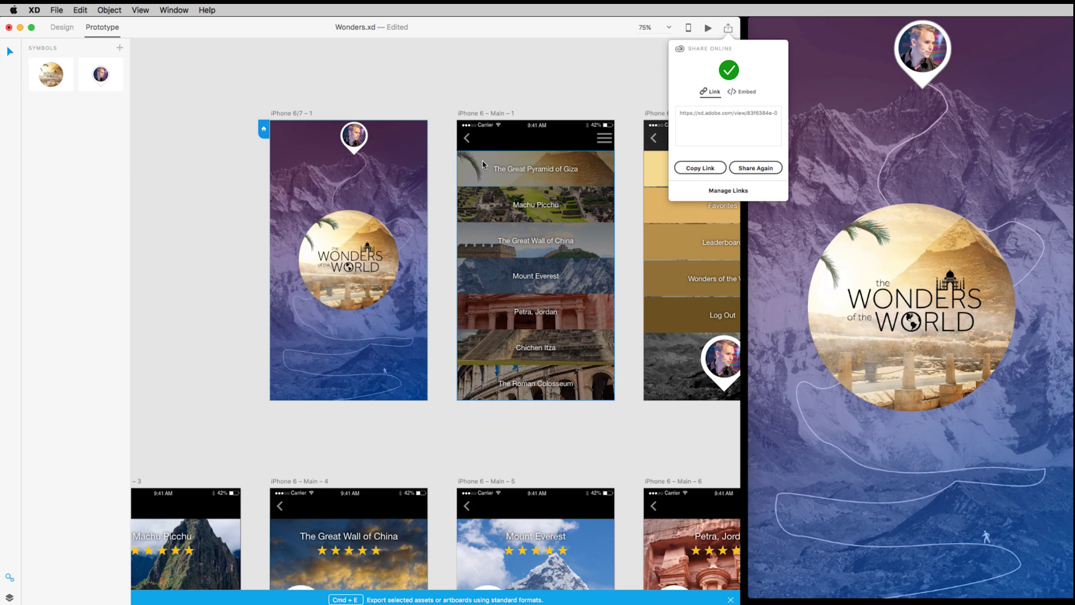
pyautogui.click(726, 114)
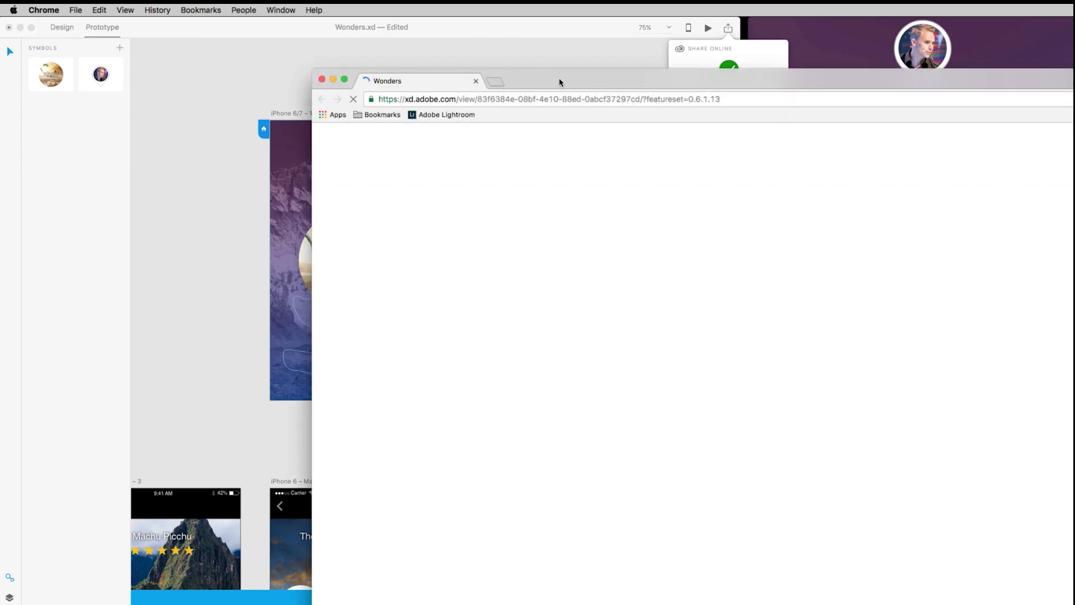
# Move the Chrome window aside and step through the prototype screens to The Great Wall of China
pyautogui.moveTo(559, 82); pyautogui.dragTo(327, 14)
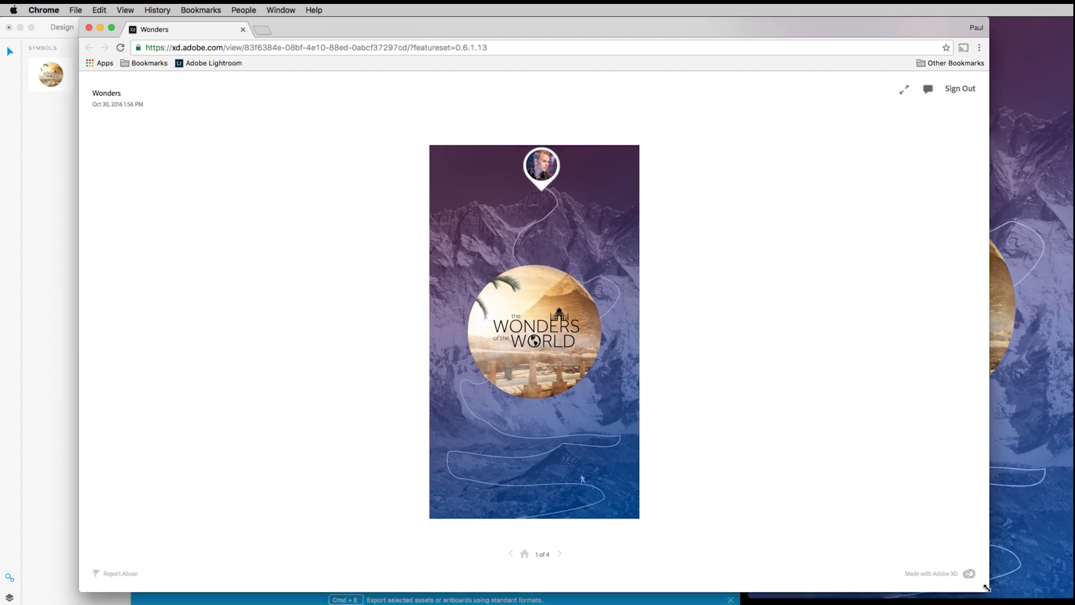
pyautogui.click(559, 562)
pyautogui.click(559, 561)
pyautogui.click(560, 561)
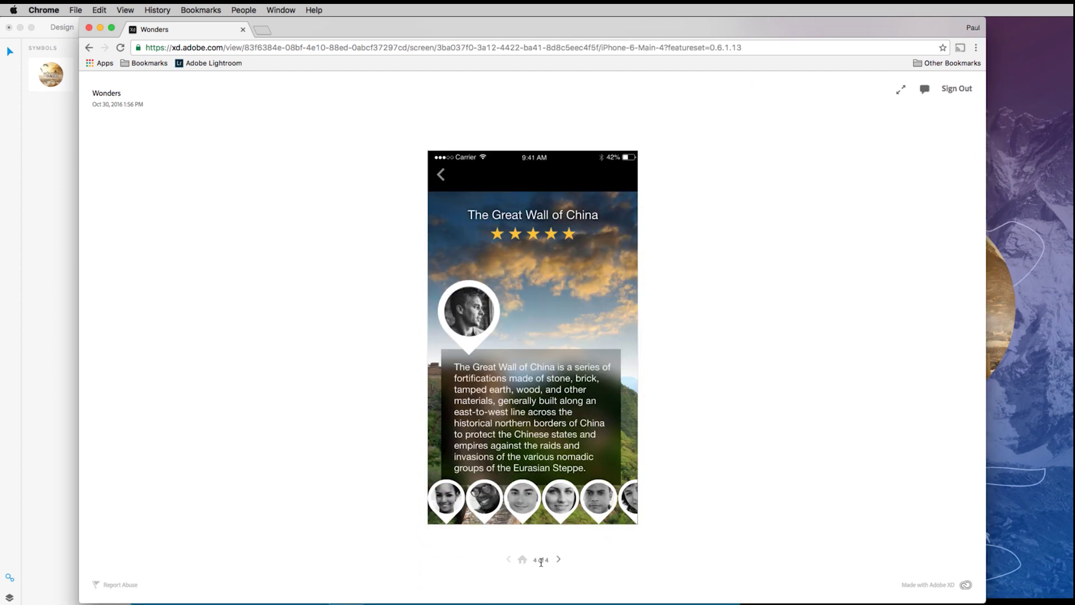
pyautogui.click(558, 561)
pyautogui.click(558, 561)
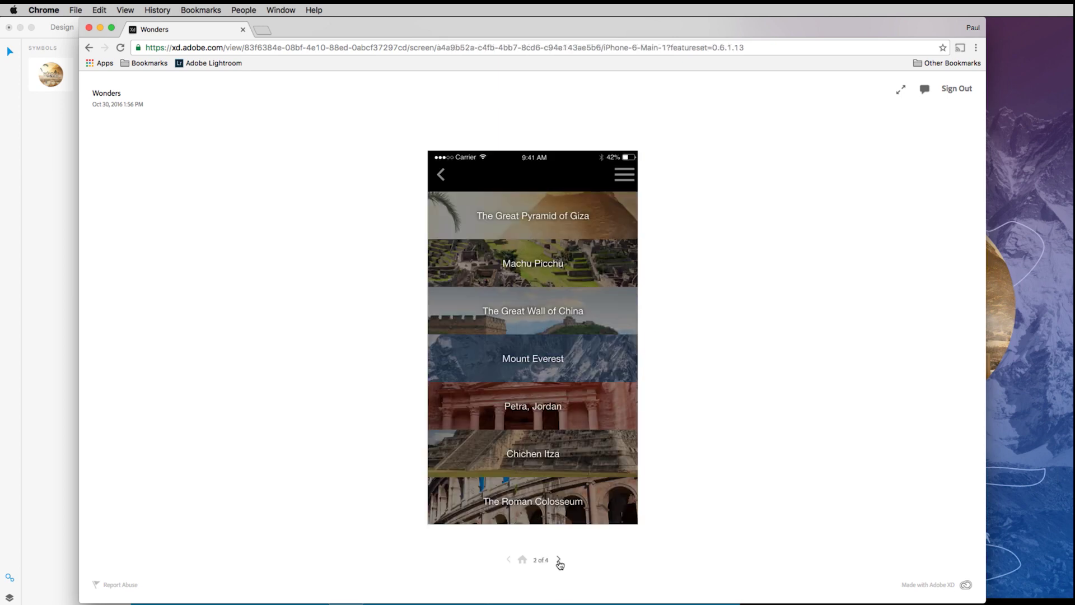
pyautogui.click(559, 561)
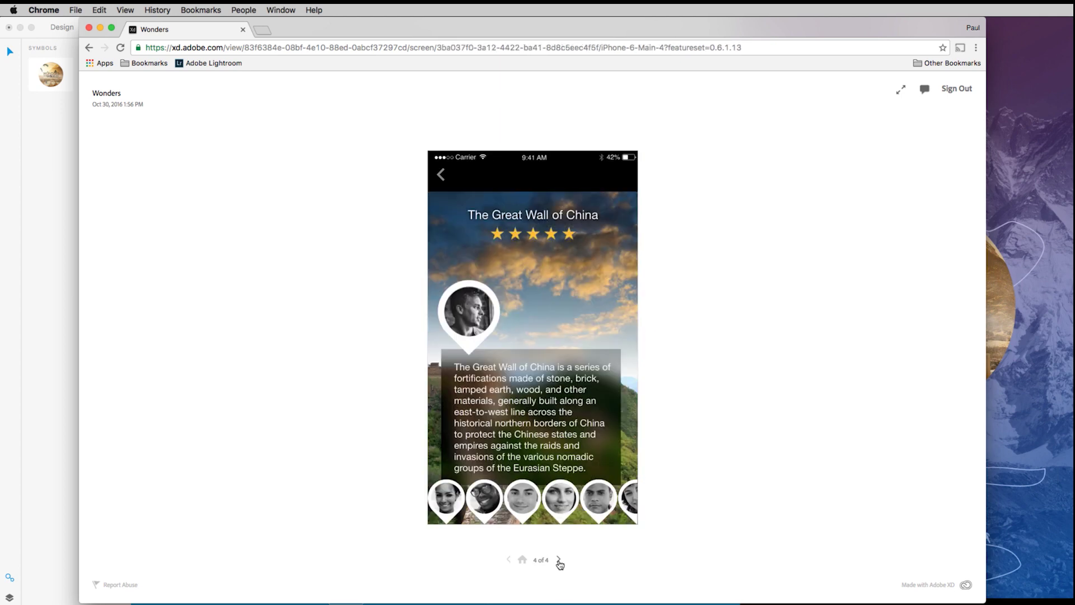
# Open the comments panel and post 'This is fantastic!' on The Great Wall of China screen
pyautogui.click(925, 90)
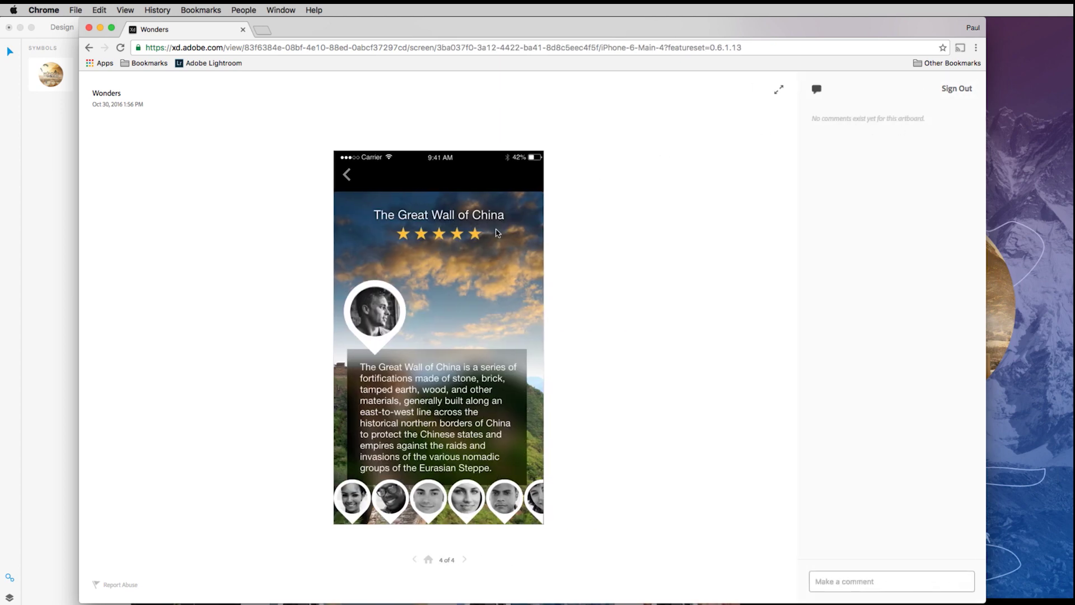
pyautogui.click(826, 579)
pyautogui.write('This is fantastic!')
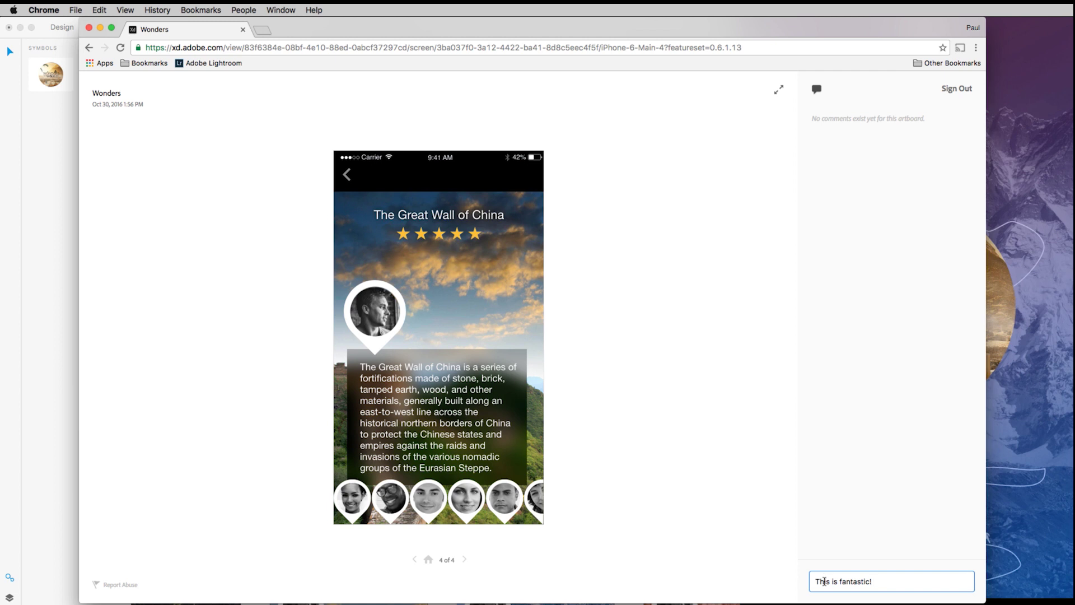
pyautogui.press('Return')
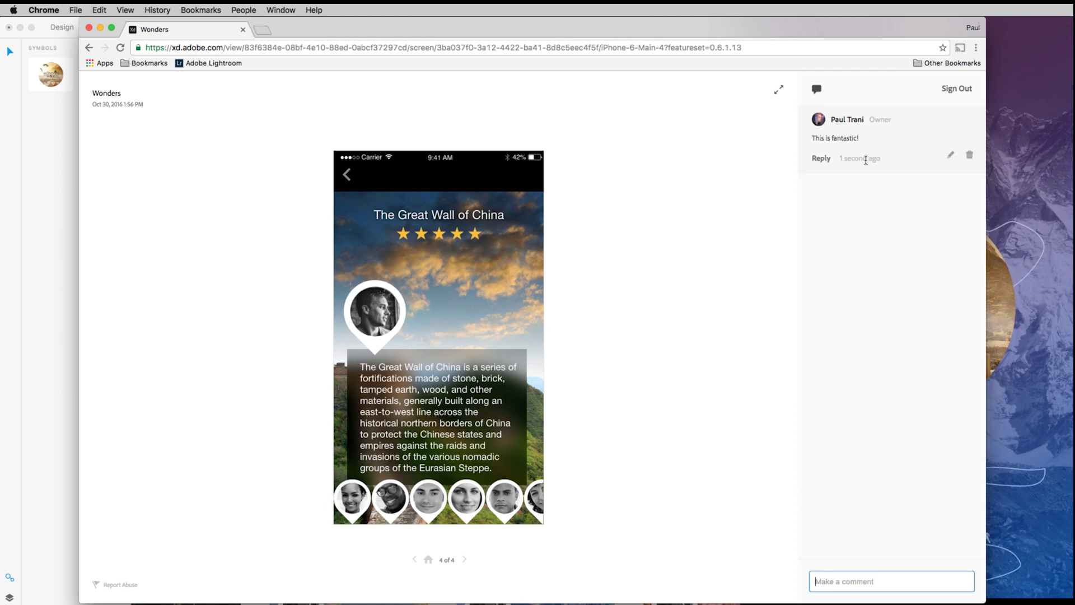